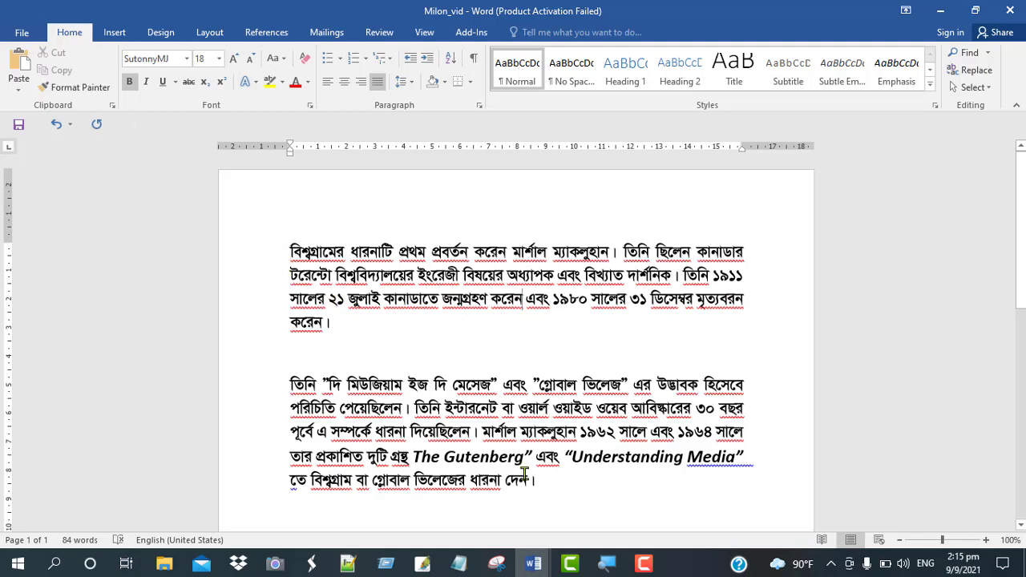
- Look over the Bengali text in Milon_vid and switch to the blank Document2
{"action": "scroll", "coordinate": [561, 489], "scroll_direction": "down", "scroll_amount": 2}
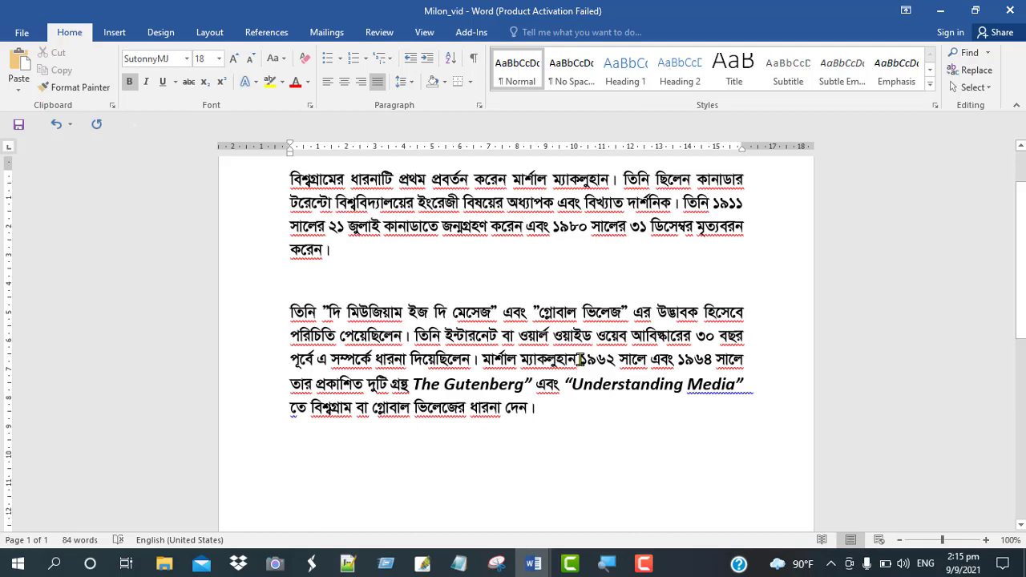
{"action": "mouse_move", "coordinate": [528, 574]}
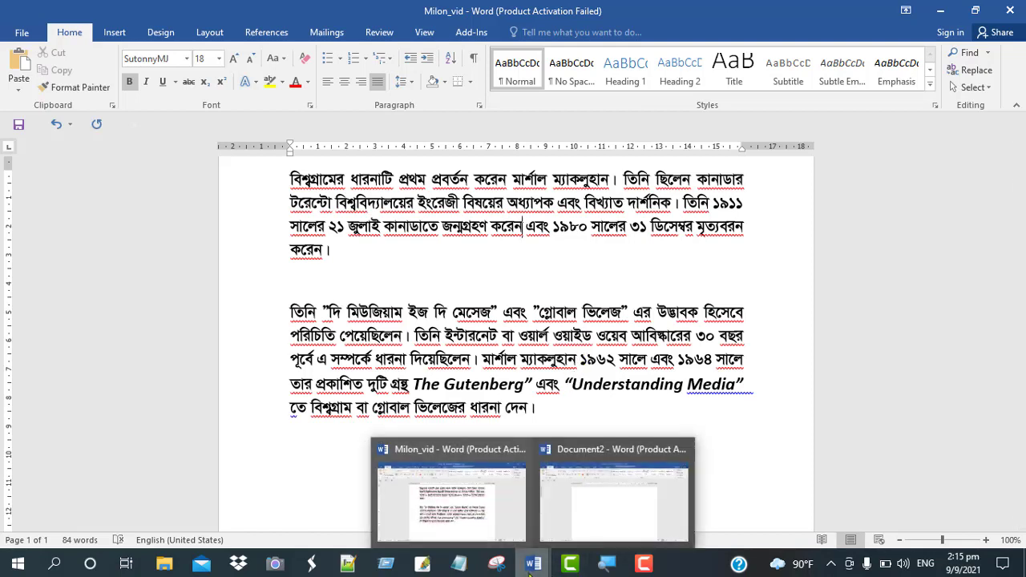
{"action": "left_click", "coordinate": [597, 513]}
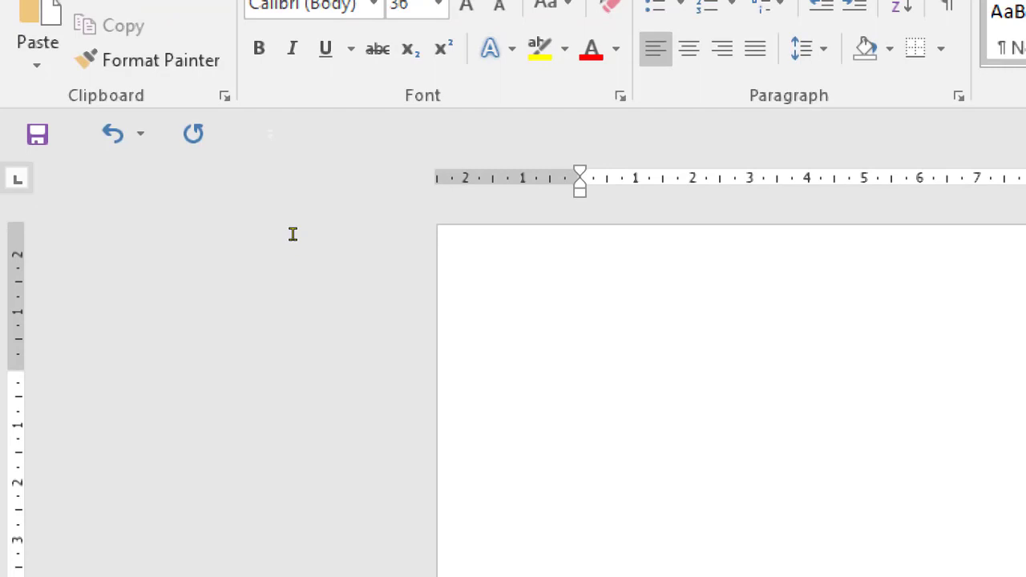
- Write ABCDEF as the first line of the blank document and start a new line below it
{"action": "type", "text": "„"}
{"action": "key", "text": "BackSpace"}
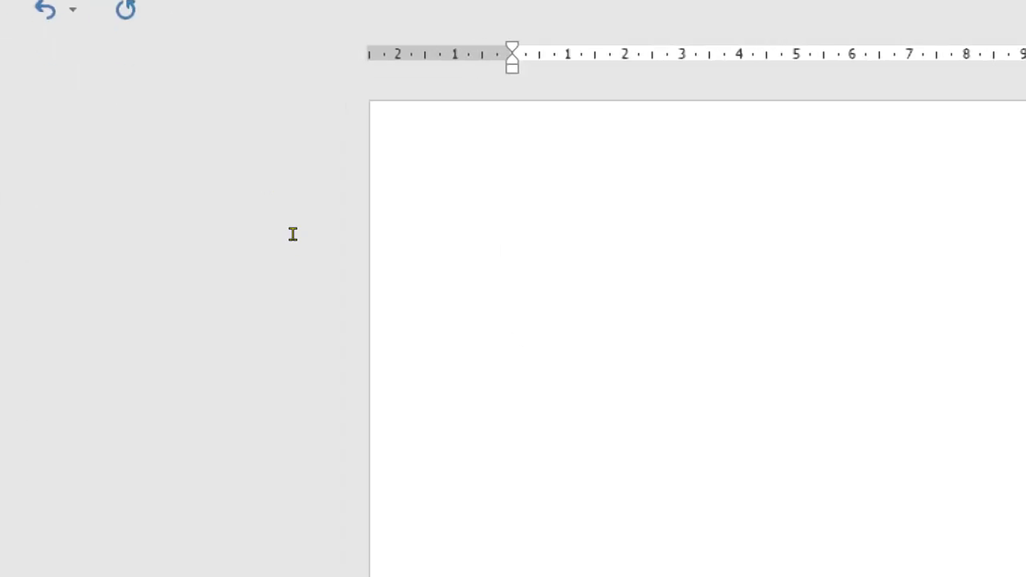
{"action": "type", "text": "ABC"}
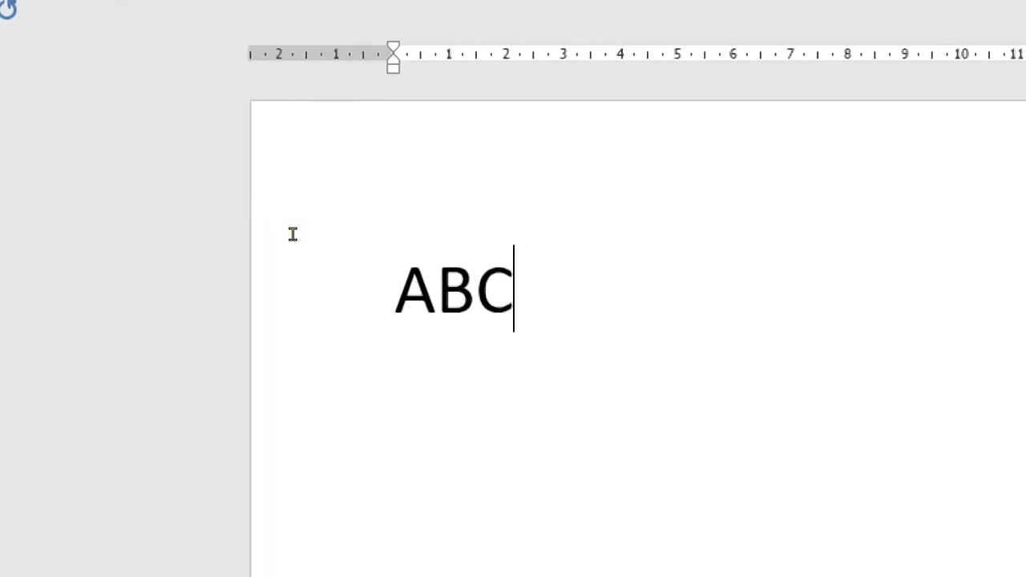
{"action": "type", "text": "DEF"}
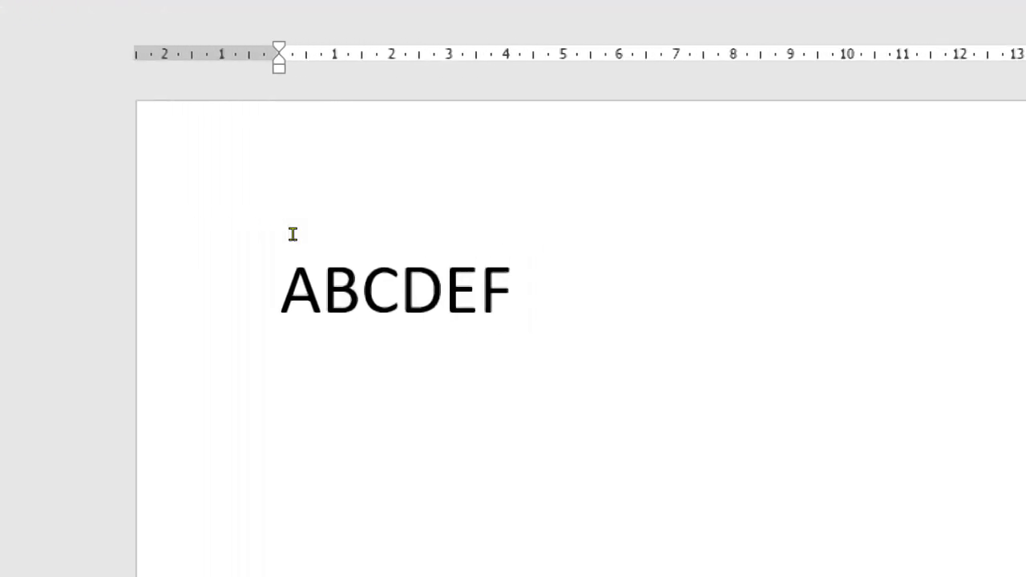
{"action": "key", "text": "Return"}
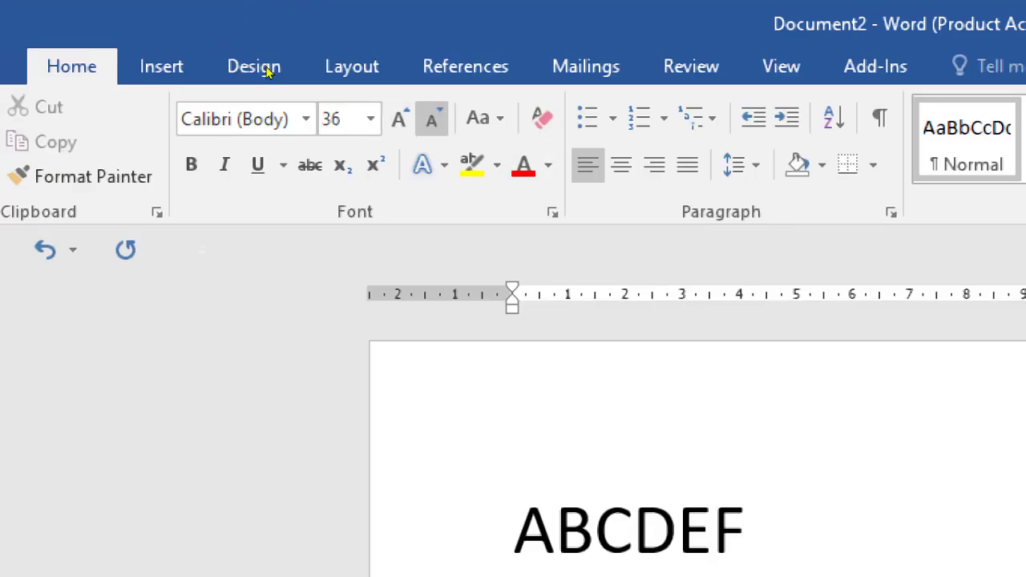
- Set the font for the empty second line to Times New Roman
{"action": "left_click", "coordinate": [305, 119]}
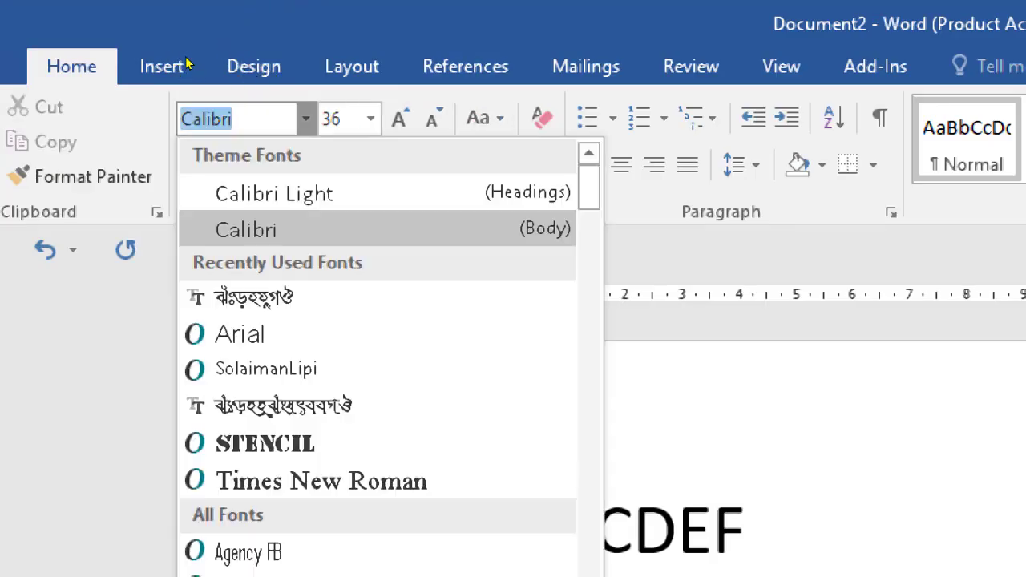
{"action": "key", "text": "Up"}
{"action": "key", "text": "Up"}
{"action": "key", "text": "Up"}
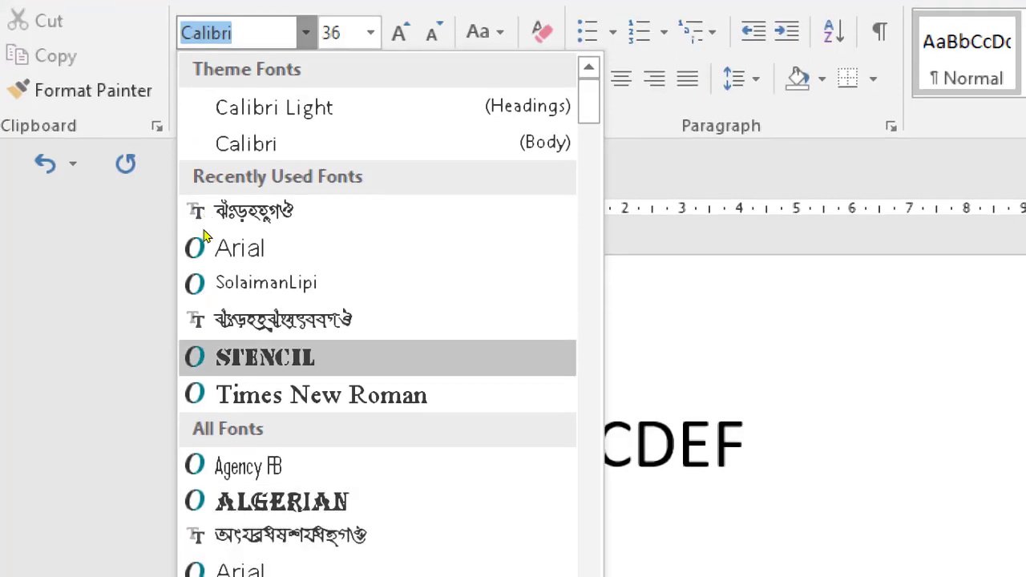
{"action": "key", "text": "Down"}
{"action": "key", "text": "Return"}
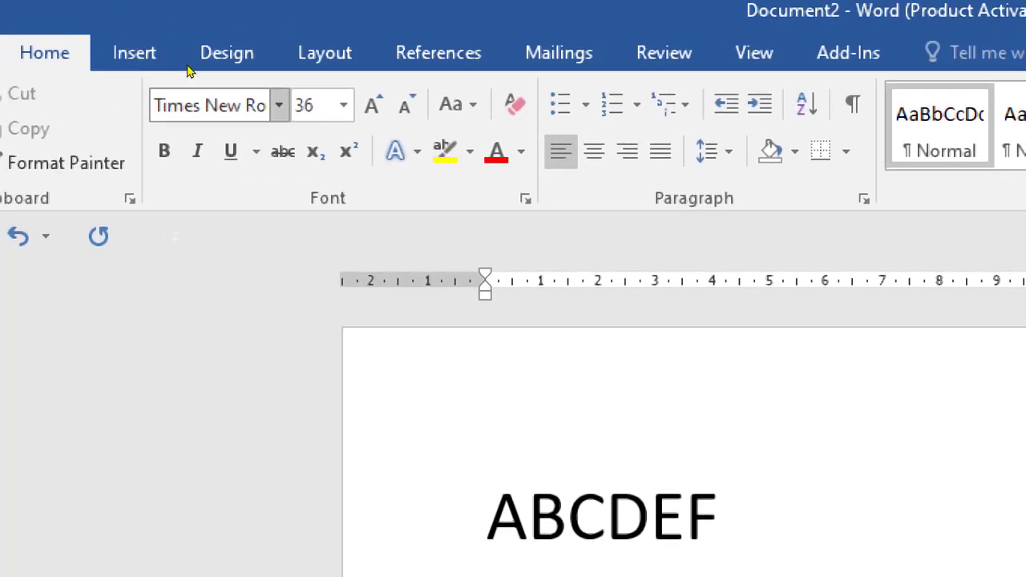
- Change the second line's font to SutonnyMJ and write the Bengali letter names এ বি সি ডি ই below ABCDEF
{"action": "left_click", "coordinate": [279, 105]}
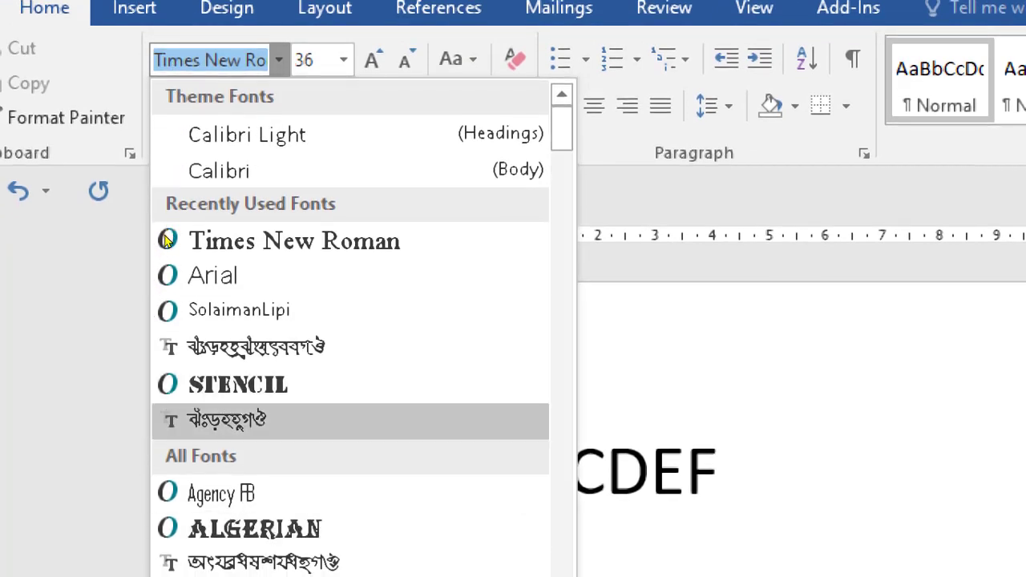
{"action": "left_click", "coordinate": [229, 420]}
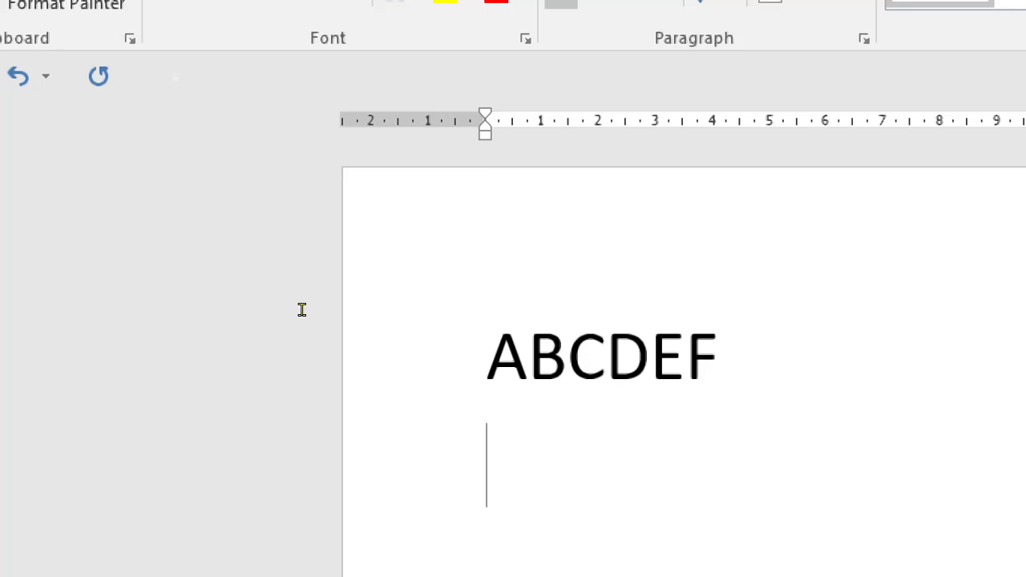
{"action": "type", "text": "G"}
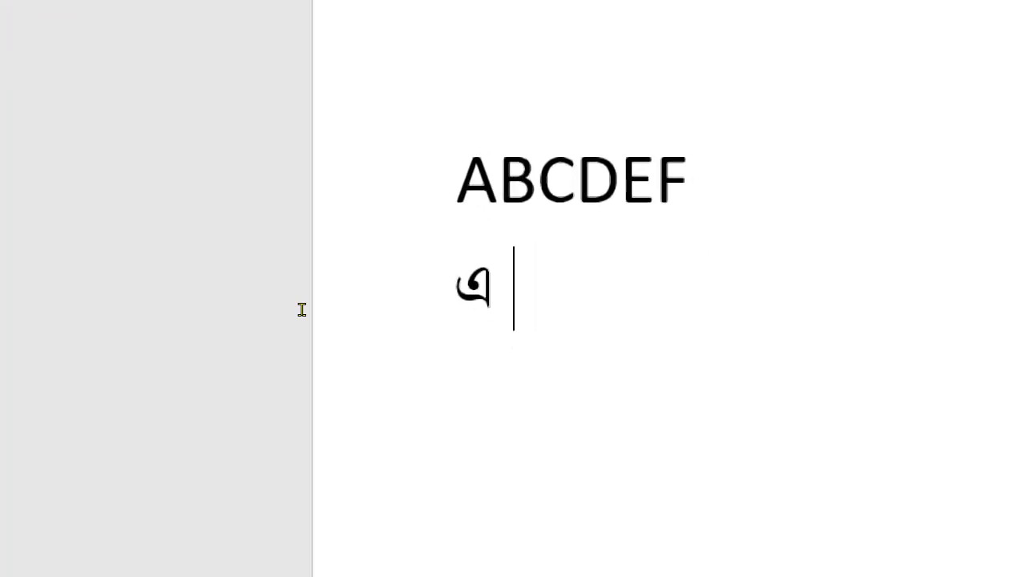
{"action": "type", "text": " we"}
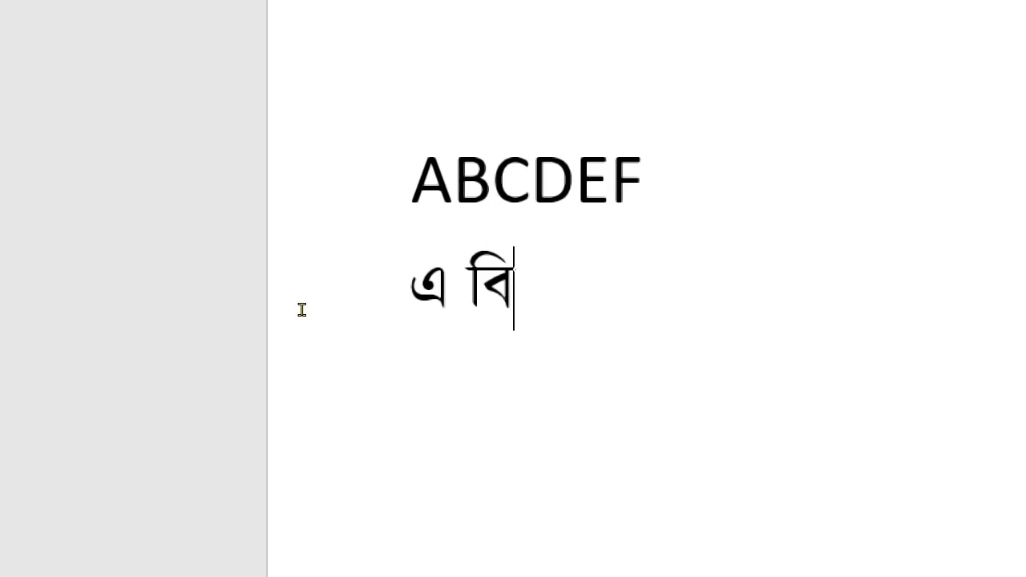
{"action": "type", "text": " wm wW"}
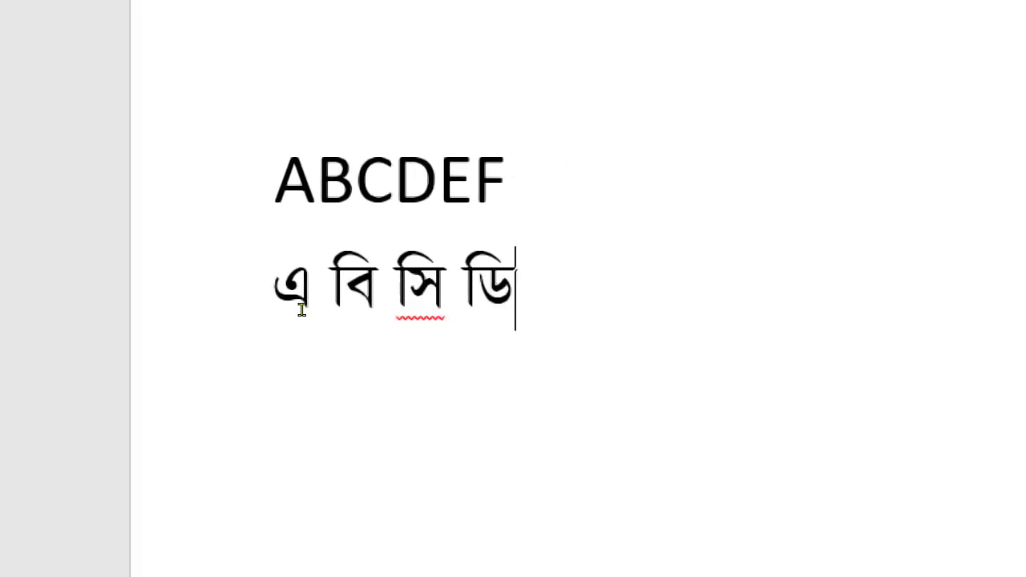
{"action": "type", "text": " B"}
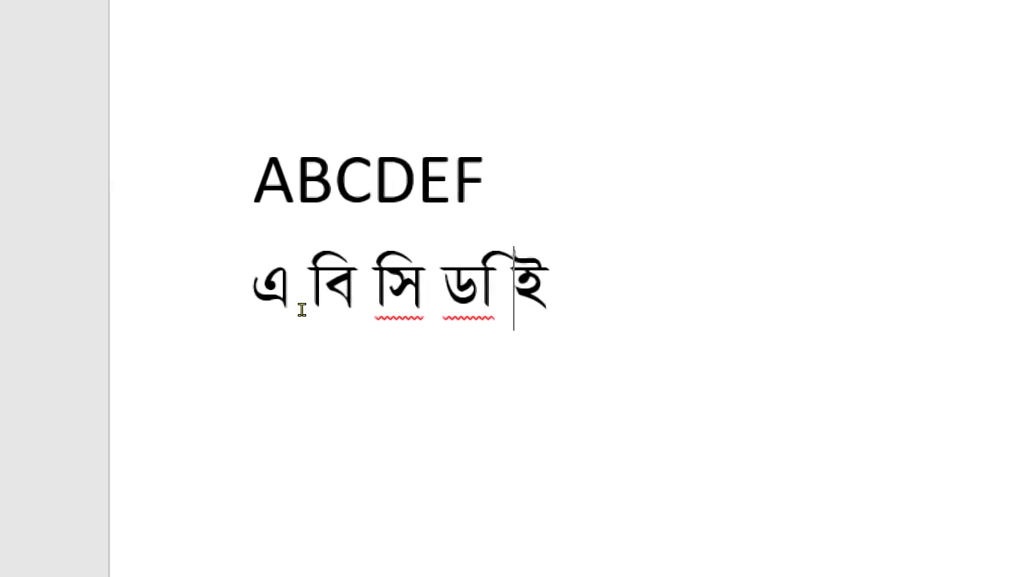
{"action": "key", "text": "BackSpace"}
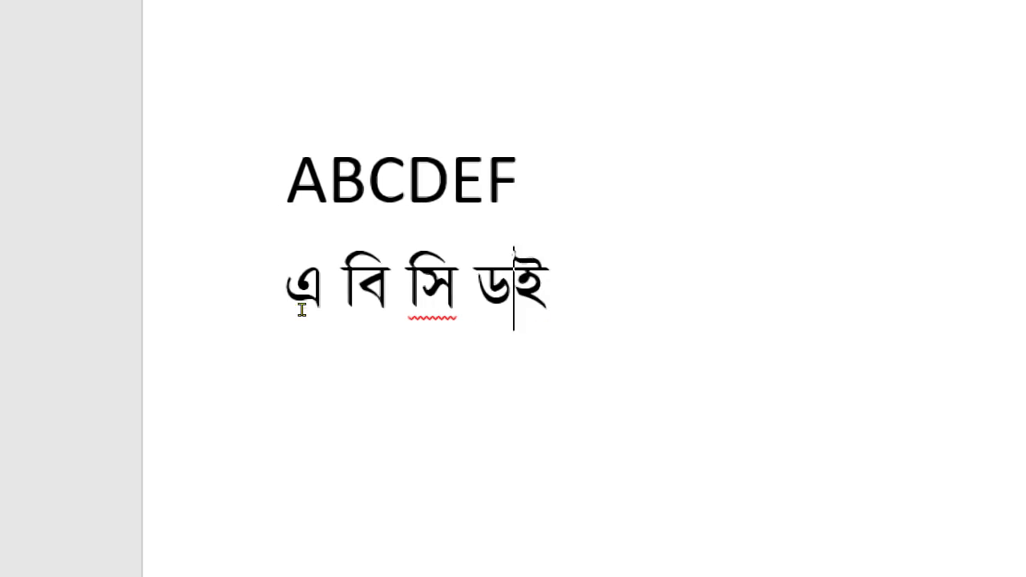
{"action": "type", "text": "ি"}
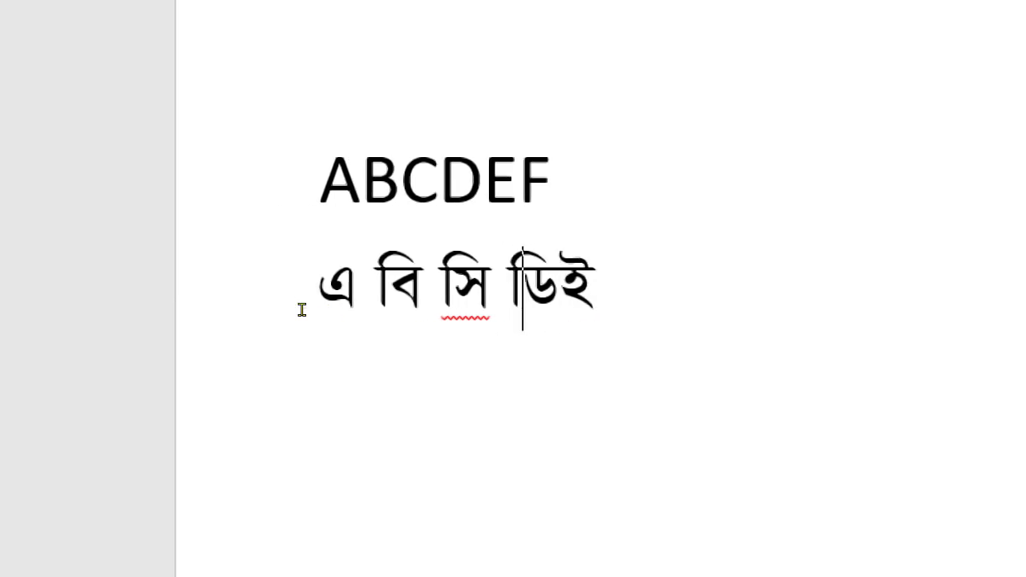
{"action": "key", "text": "BackSpace"}
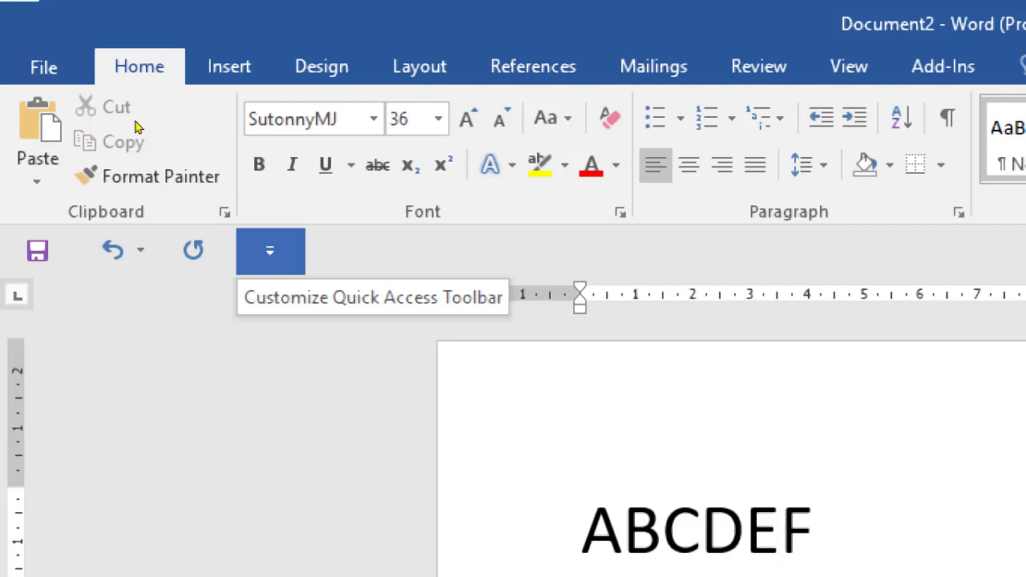
- Open the Customize Keyboard dialog by way of the Quick Access Toolbar's additional commands
{"action": "left_click", "coordinate": [270, 251]}
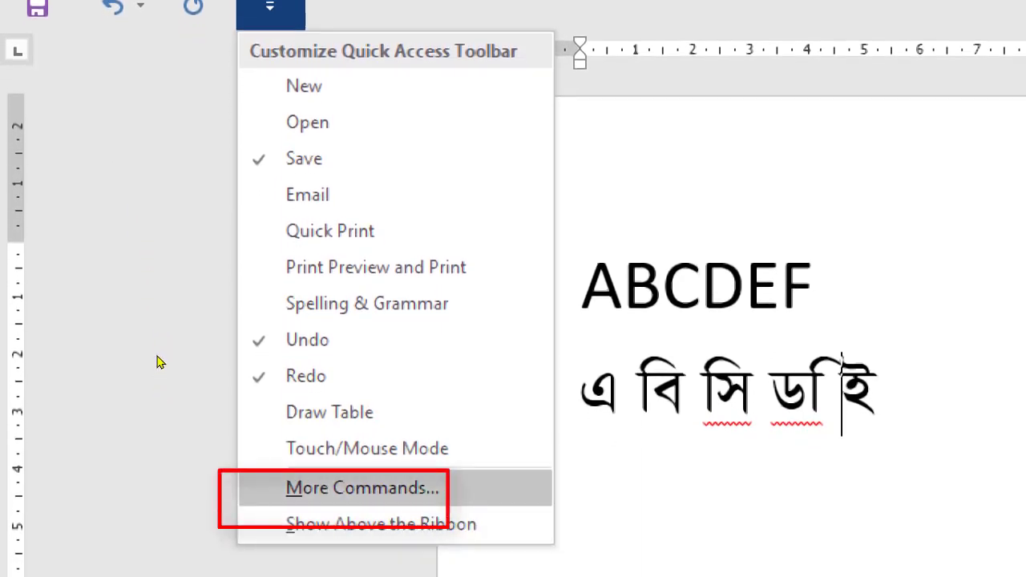
{"action": "key", "text": "Down"}
{"action": "key", "text": "Up"}
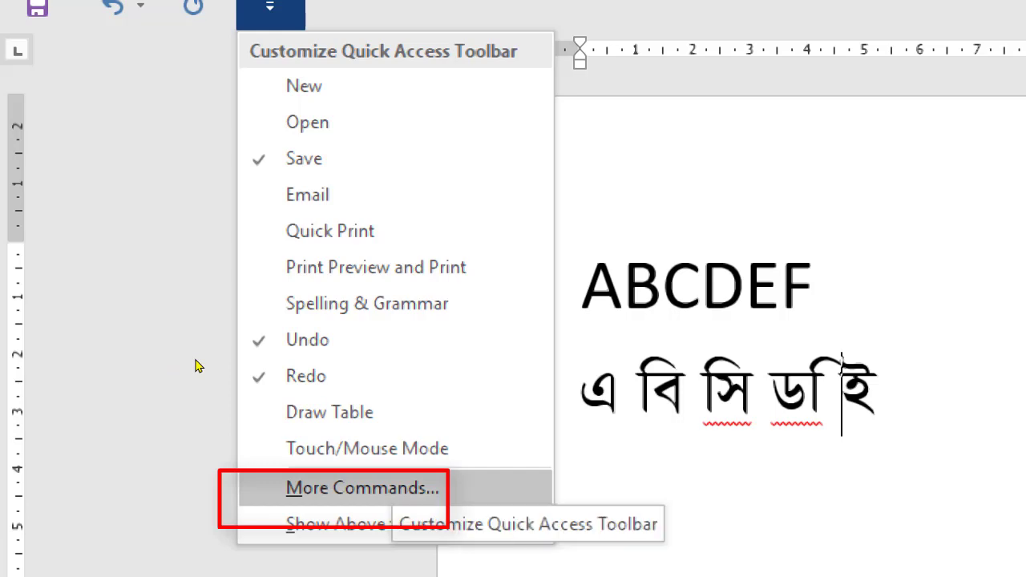
{"action": "key", "text": "Return"}
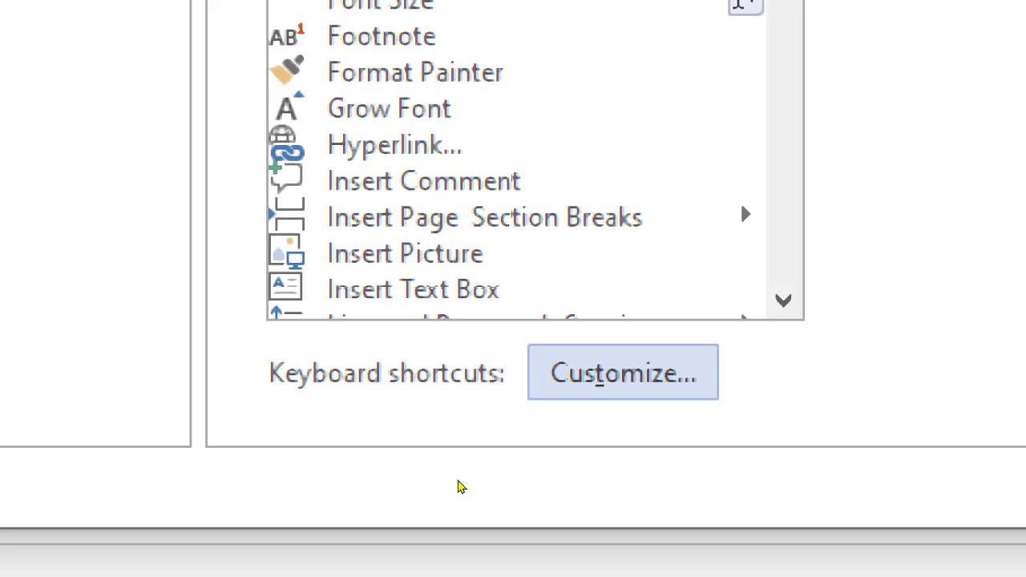
{"action": "key", "text": "Return"}
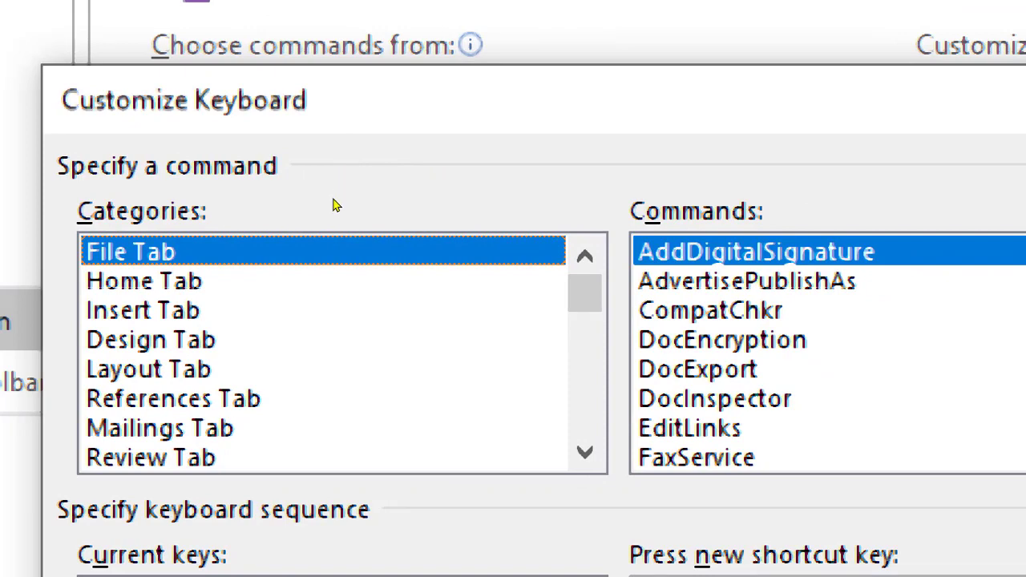
- Choose Fonts as the category of commands in the keyboard customization
{"action": "scroll", "coordinate": [345, 184], "scroll_direction": "down", "scroll_amount": 2}
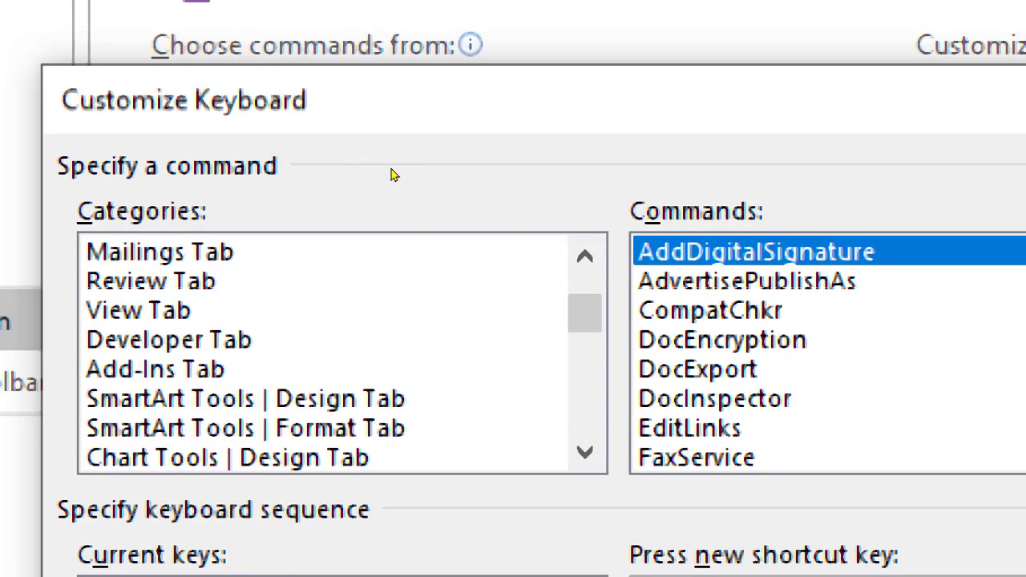
{"action": "scroll", "coordinate": [479, 192], "scroll_direction": "down", "scroll_amount": 4}
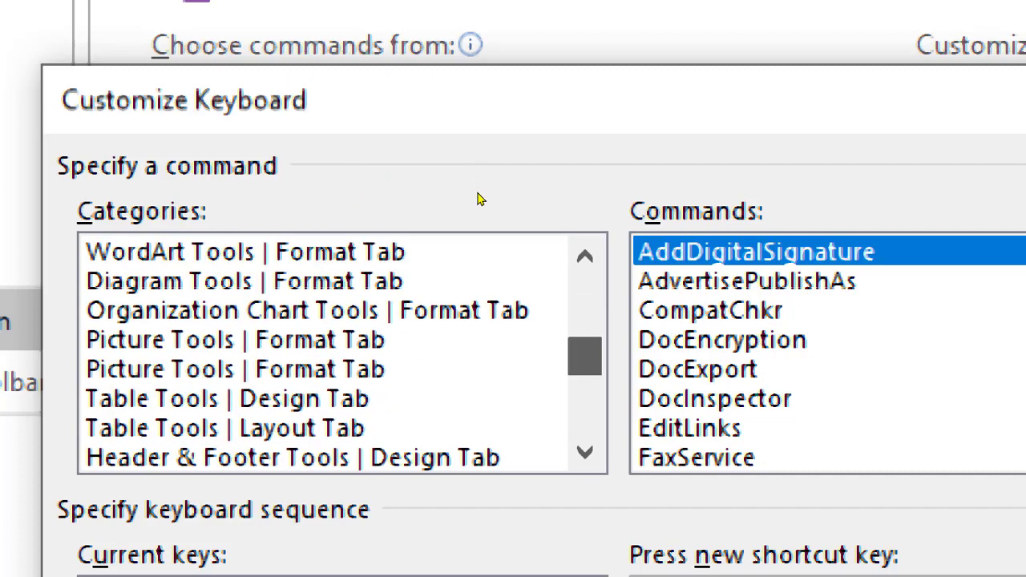
{"action": "scroll", "coordinate": [479, 209], "scroll_direction": "down", "scroll_amount": 5}
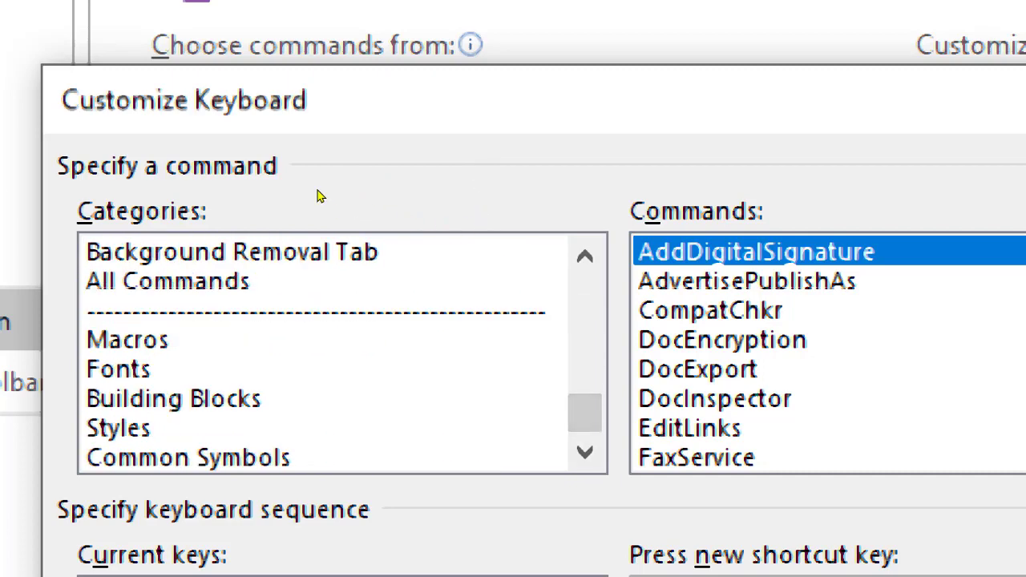
{"action": "left_click", "coordinate": [319, 369]}
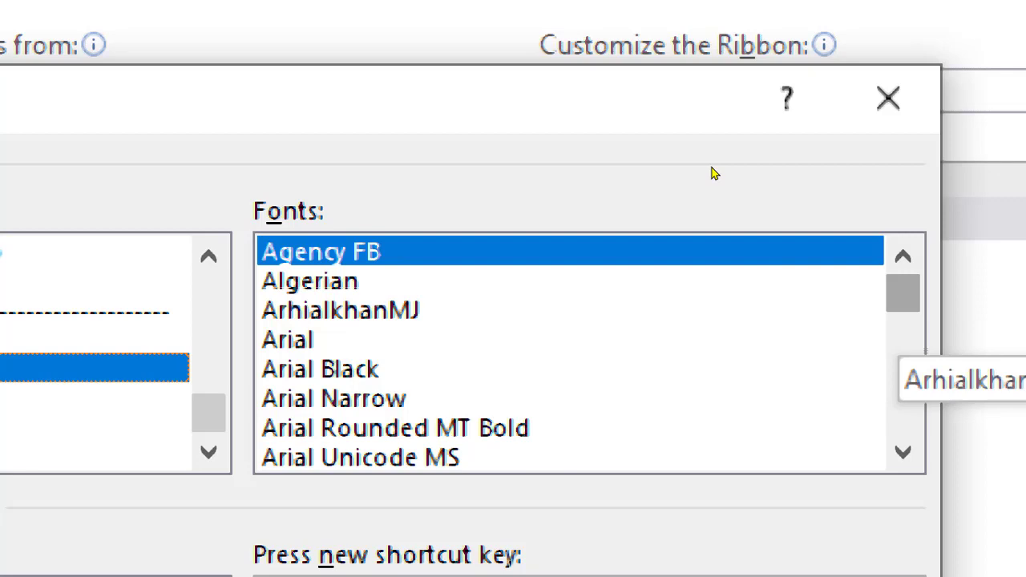
- Assign the shortcut Ctrl+Shift+E to the Times New Roman font, saving the change in Normal
{"action": "left_click_drag", "start_coordinate": [903, 295], "coordinate": [903, 392]}
{"action": "scroll", "coordinate": [713, 207], "scroll_direction": "down", "scroll_amount": 2}
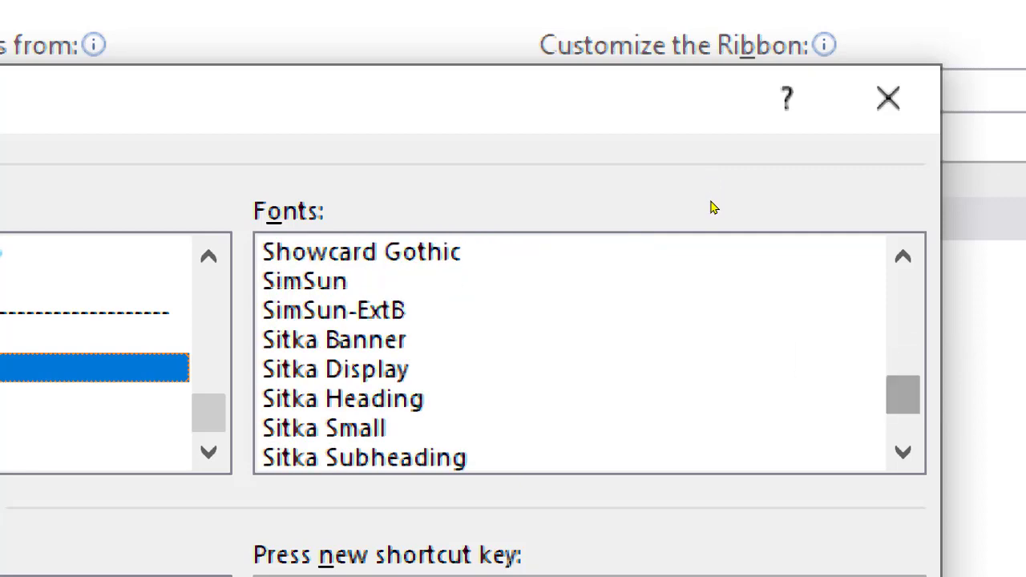
{"action": "scroll", "coordinate": [714, 216], "scroll_direction": "down", "scroll_amount": 1}
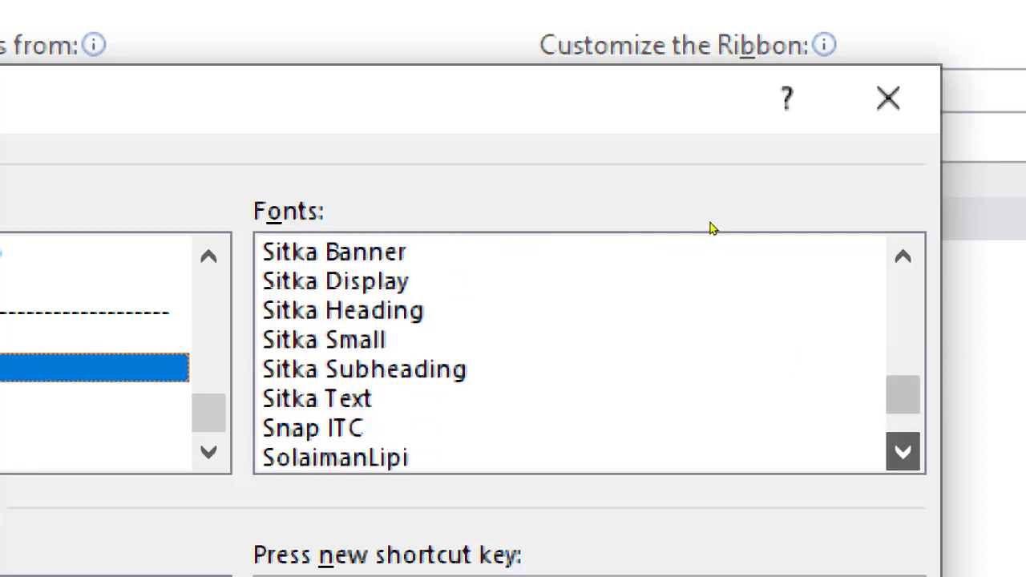
{"action": "scroll", "coordinate": [713, 229], "scroll_direction": "down", "scroll_amount": 3}
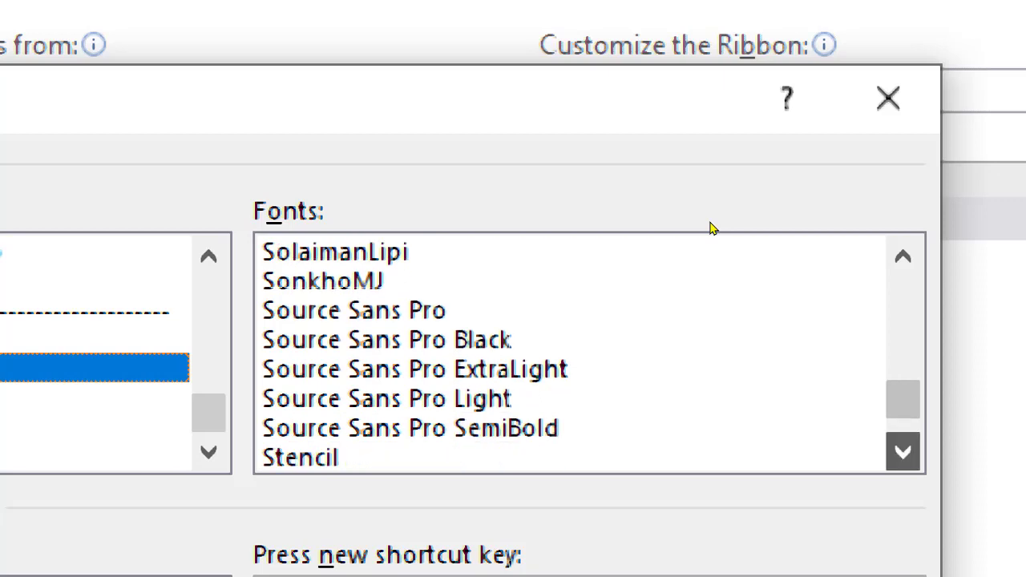
{"action": "scroll", "coordinate": [709, 228], "scroll_direction": "down", "scroll_amount": 3}
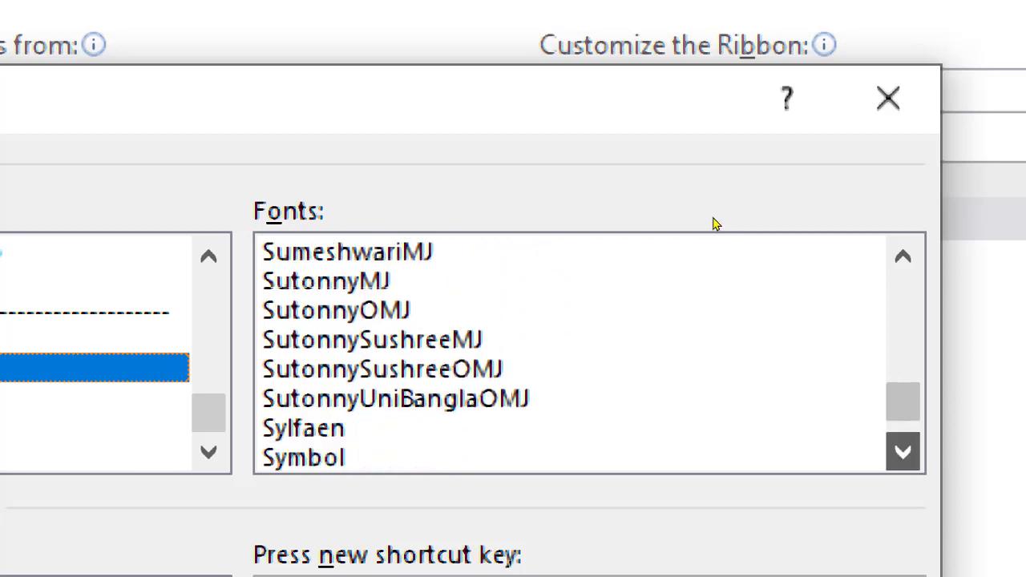
{"action": "scroll", "coordinate": [716, 224], "scroll_direction": "down", "scroll_amount": 3}
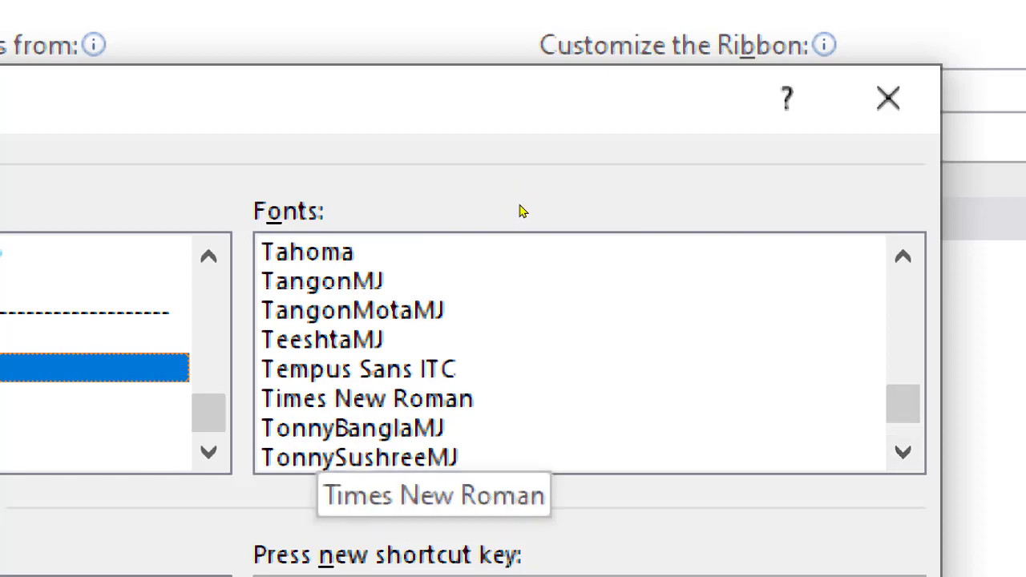
{"action": "left_click", "coordinate": [329, 399]}
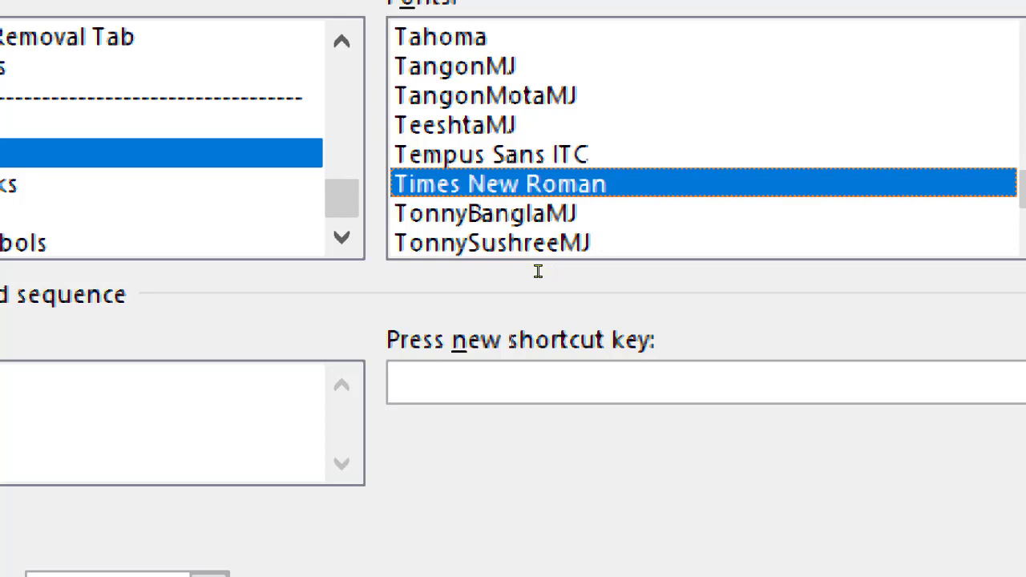
{"action": "key", "text": "alt+n"}
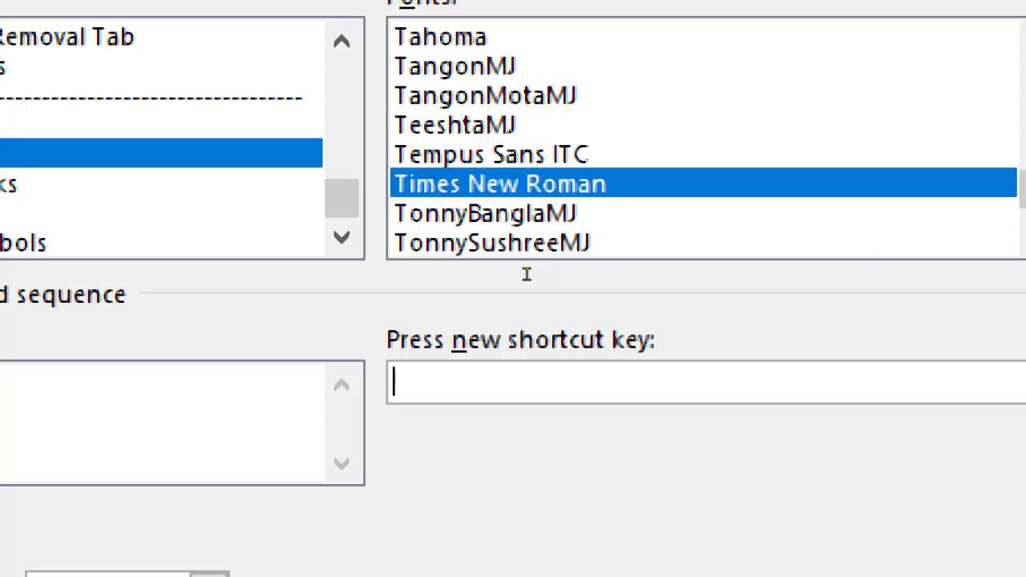
{"action": "key", "text": "ctrl+shift+e"}
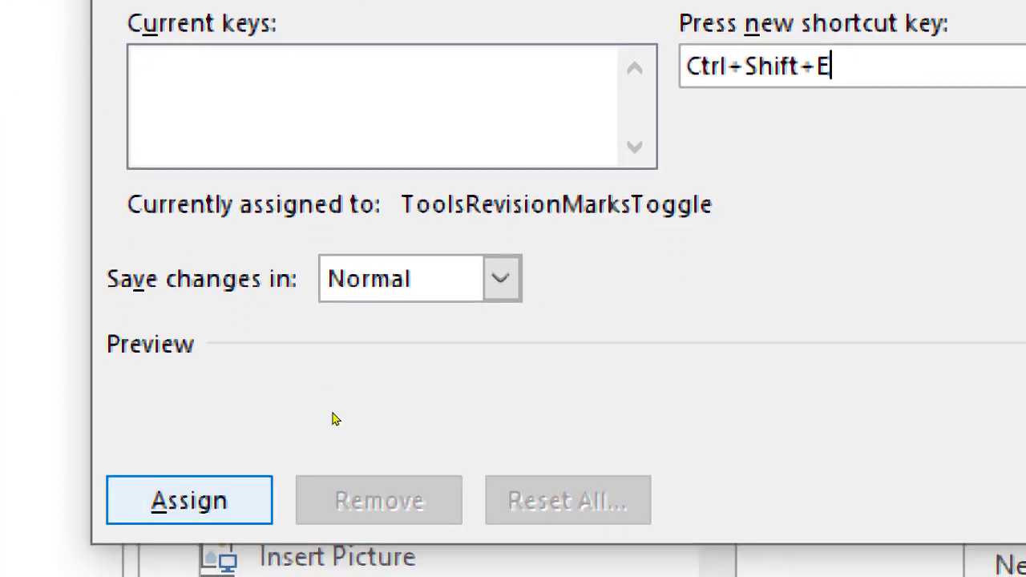
{"action": "key", "text": "Return"}
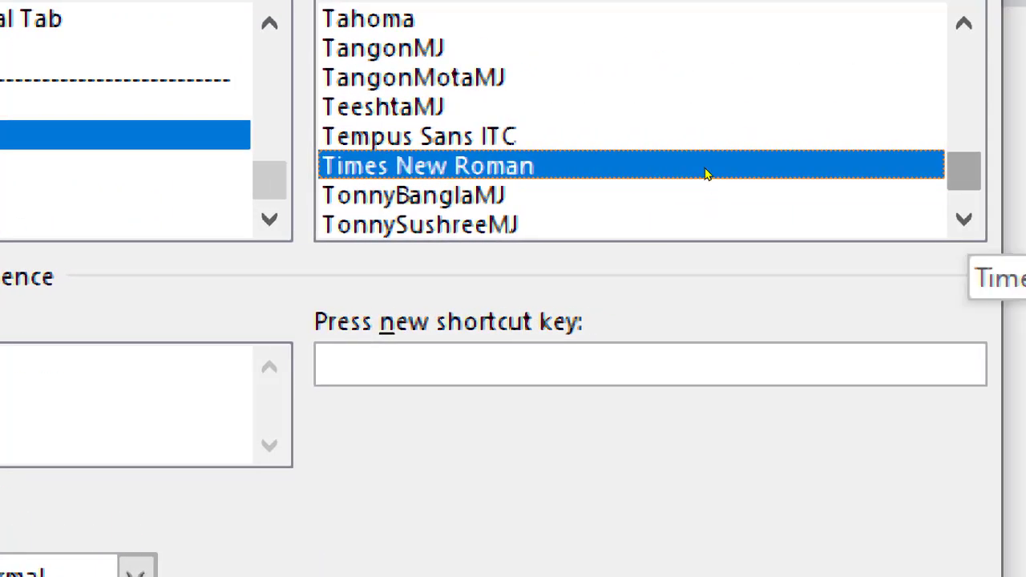
- Assign the shortcut Ctrl+Shift+B to the SutonnyMJ font and close the keyboard customization and options dialogs
{"action": "scroll", "coordinate": [734, 125], "scroll_direction": "up", "scroll_amount": 1}
{"action": "scroll", "coordinate": [712, 162], "scroll_direction": "up", "scroll_amount": 7}
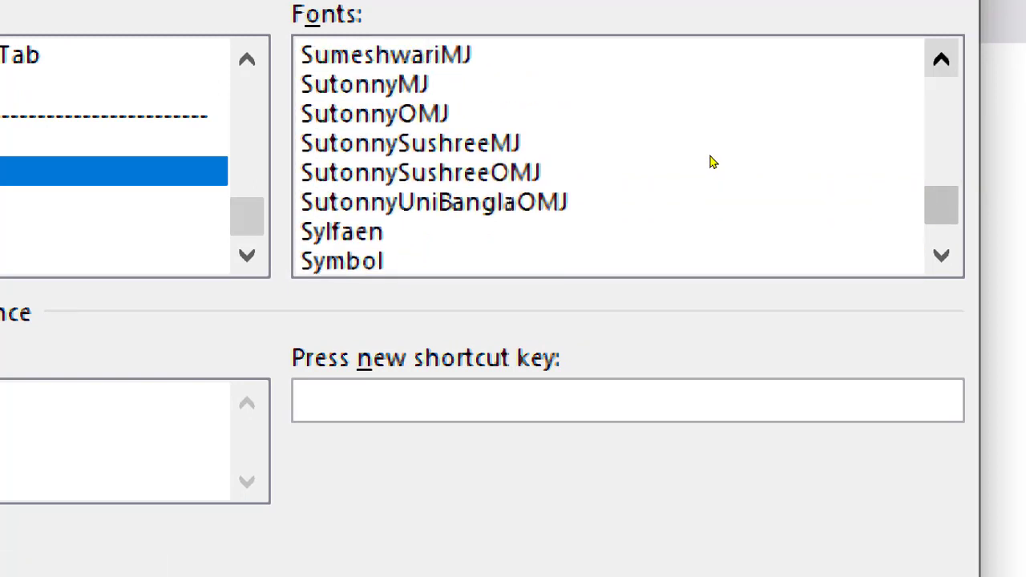
{"action": "left_click", "coordinate": [533, 168]}
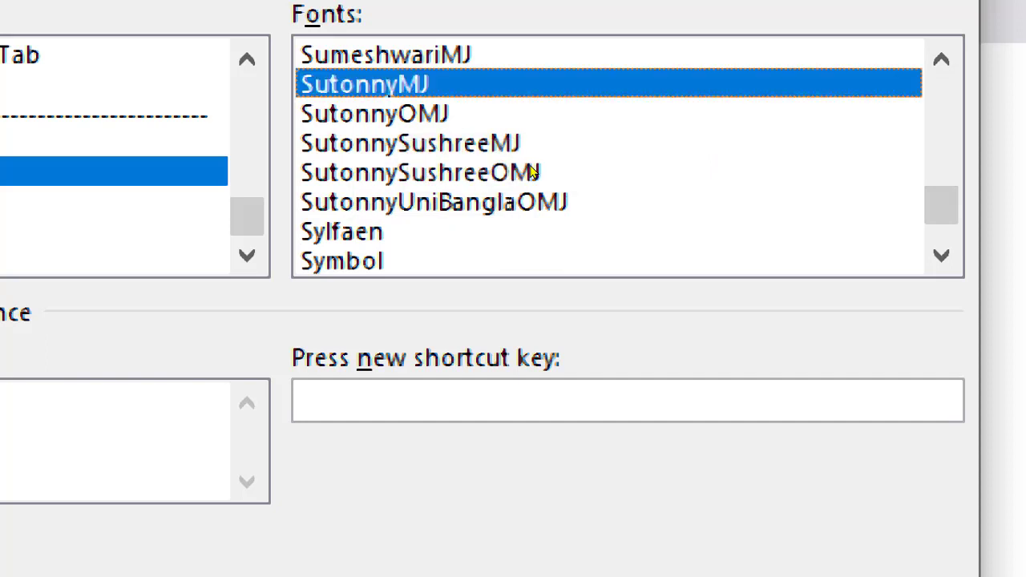
{"action": "left_click", "coordinate": [532, 267]}
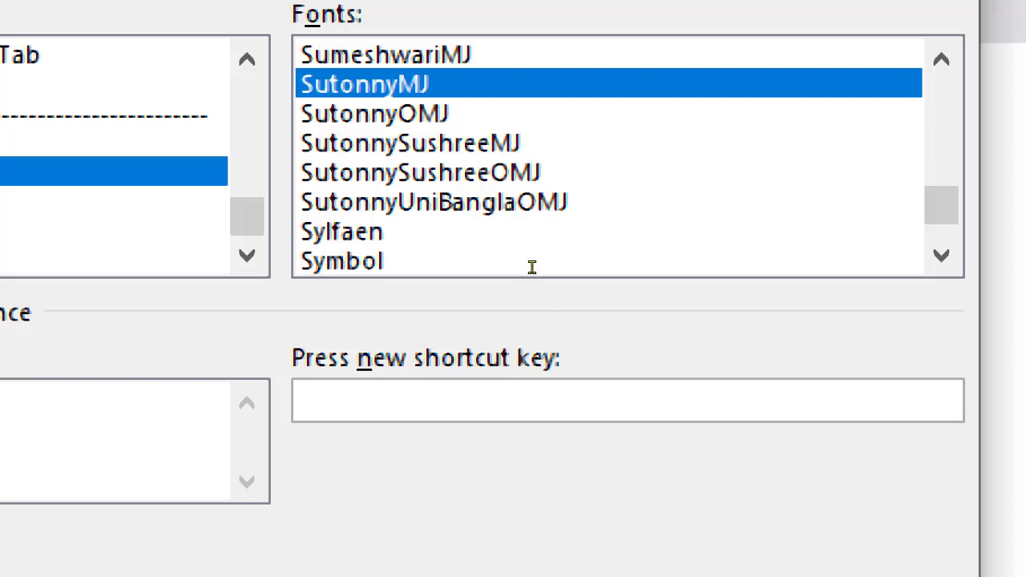
{"action": "key", "text": "ctrl+shift+b"}
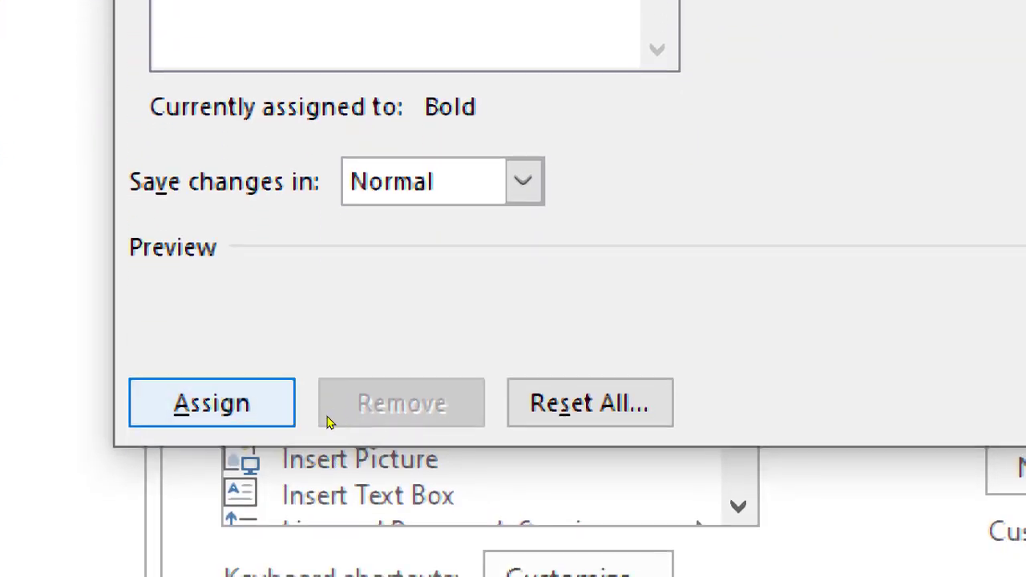
{"action": "key", "text": "Return"}
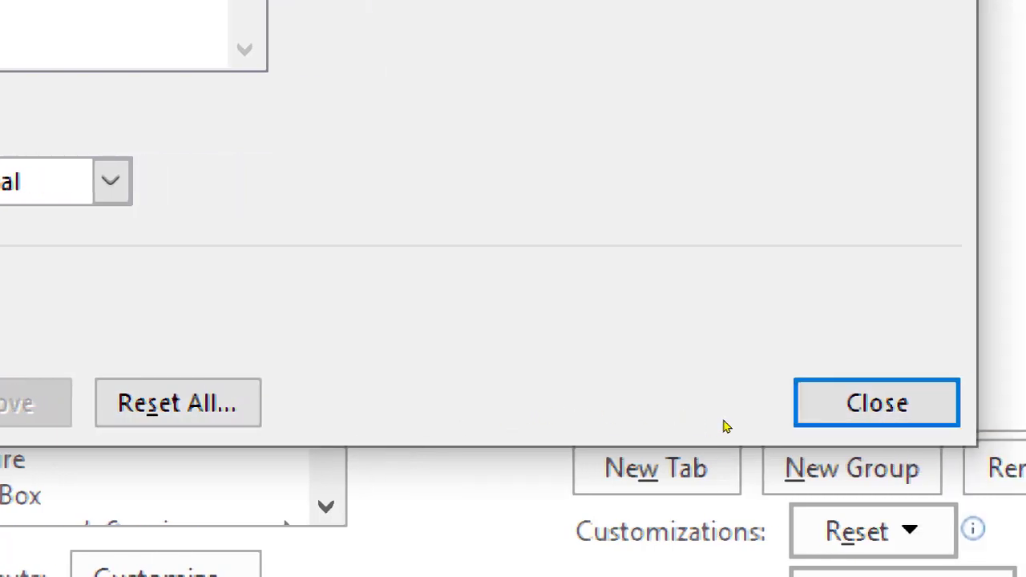
{"action": "key", "text": "Return"}
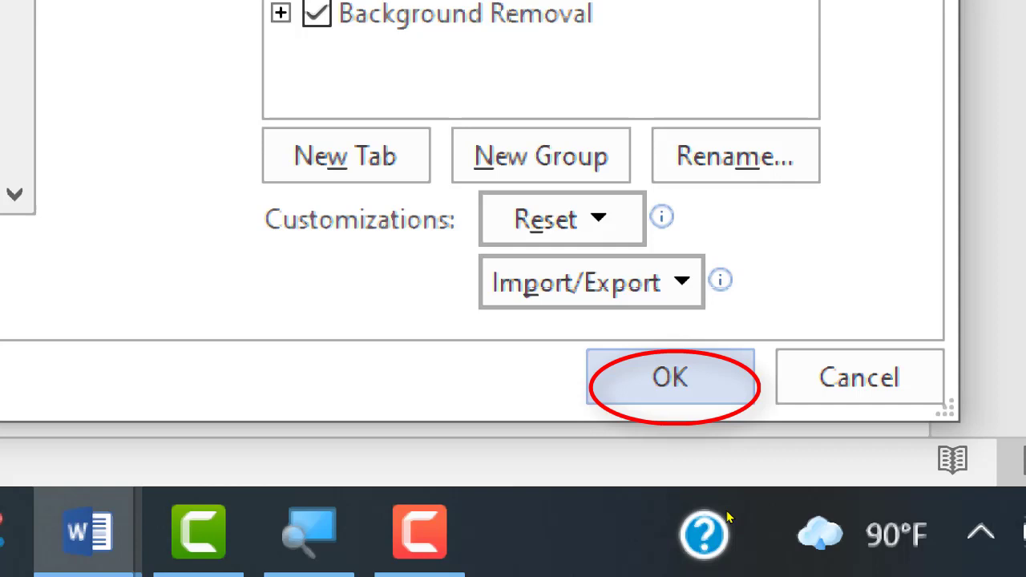
{"action": "key", "text": "Return"}
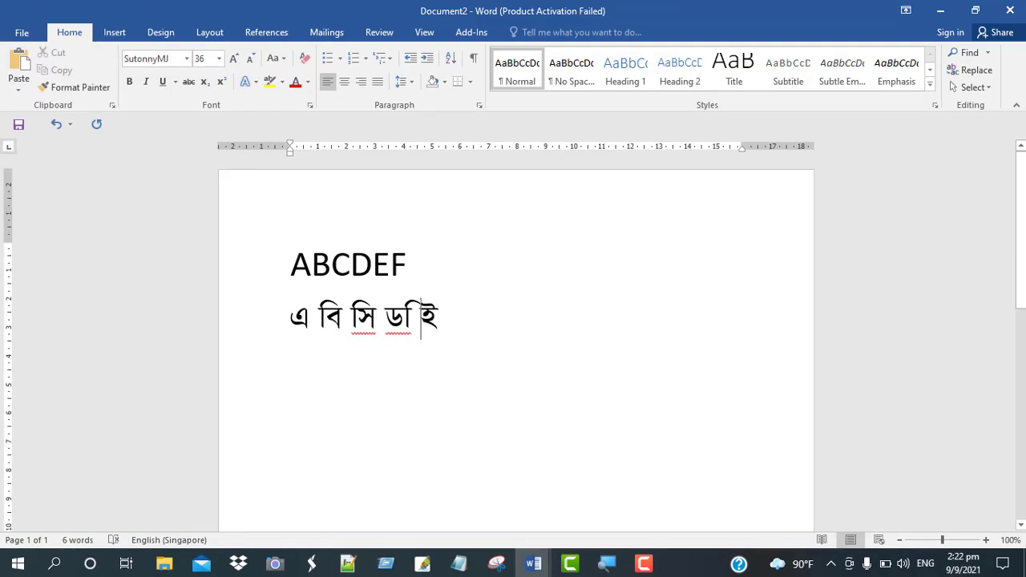
- Leave a blank line below the Bengali letter names and write Bangladesh in Times New Roman
{"action": "left_click", "coordinate": [470, 332]}
{"action": "key", "text": "Return"}
{"action": "key", "text": "Return"}
{"action": "key", "text": "ctrl+alt+b"}
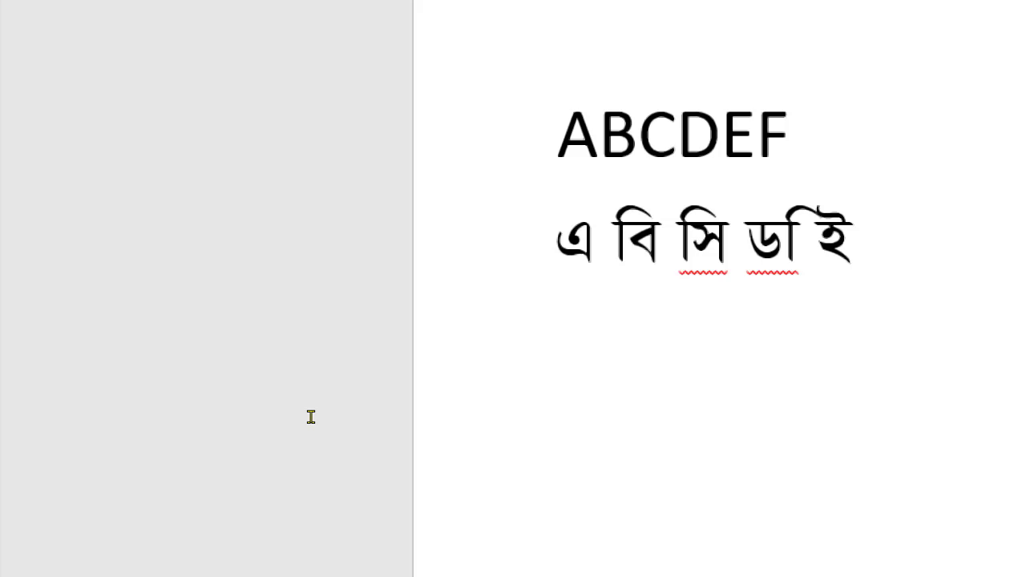
{"action": "type", "text": "Ba"}
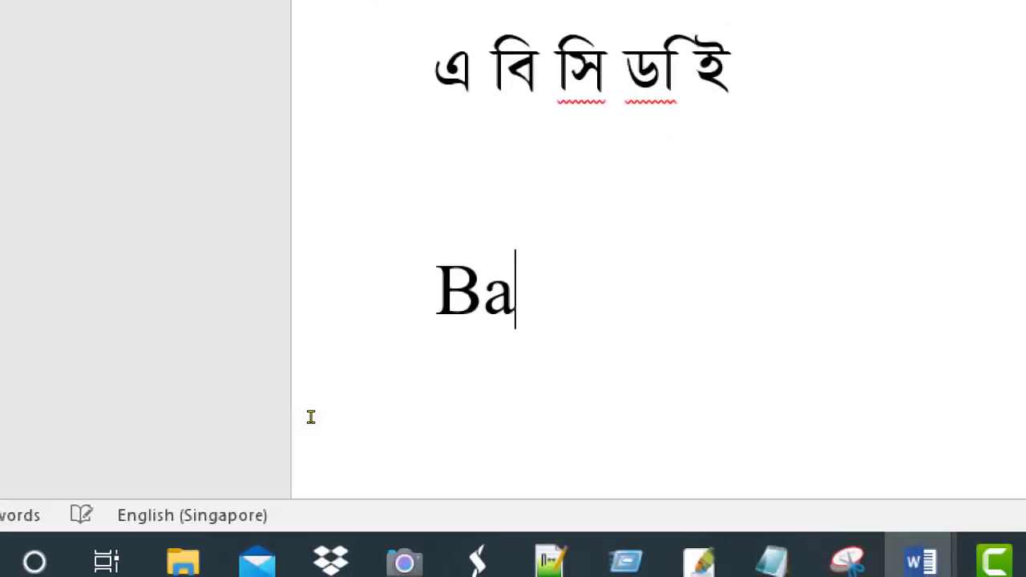
{"action": "type", "text": "nglades"}
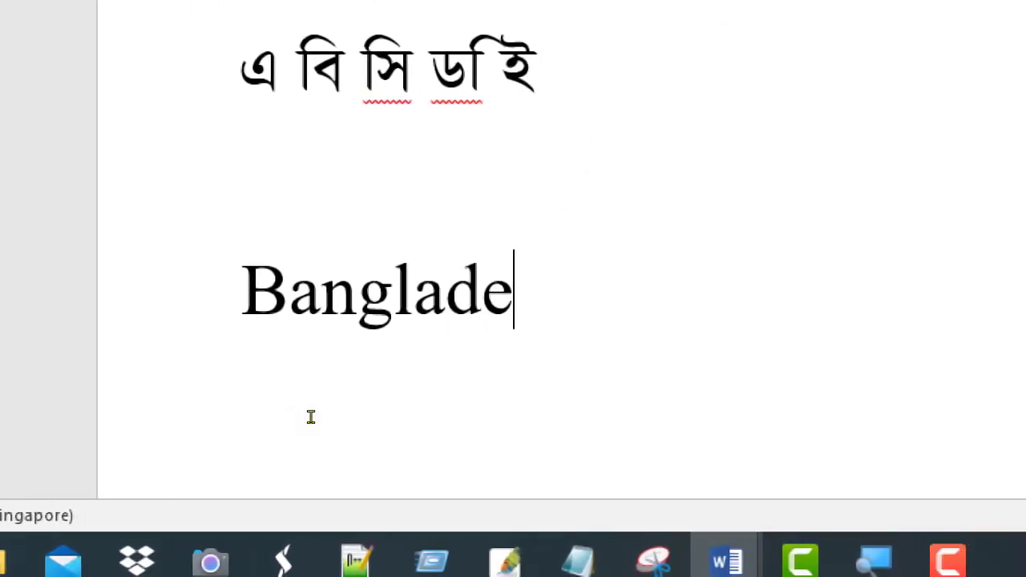
{"action": "type", "text": "h"}
- Write the Bengali word for Bangladesh in SutonnyMJ on a new line below the English word
{"action": "key", "text": "Return"}
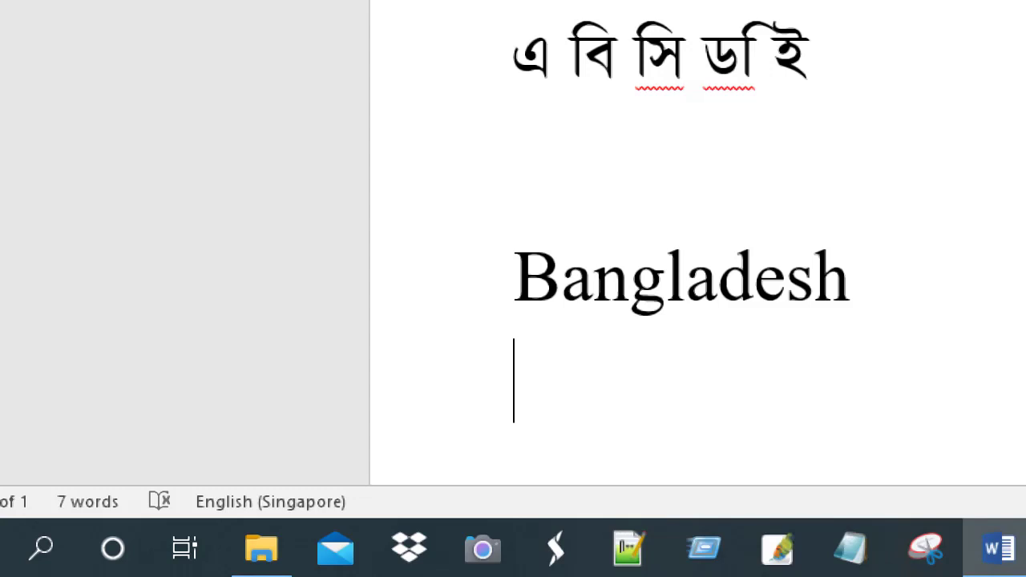
{"action": "type", "text": "বাং"}
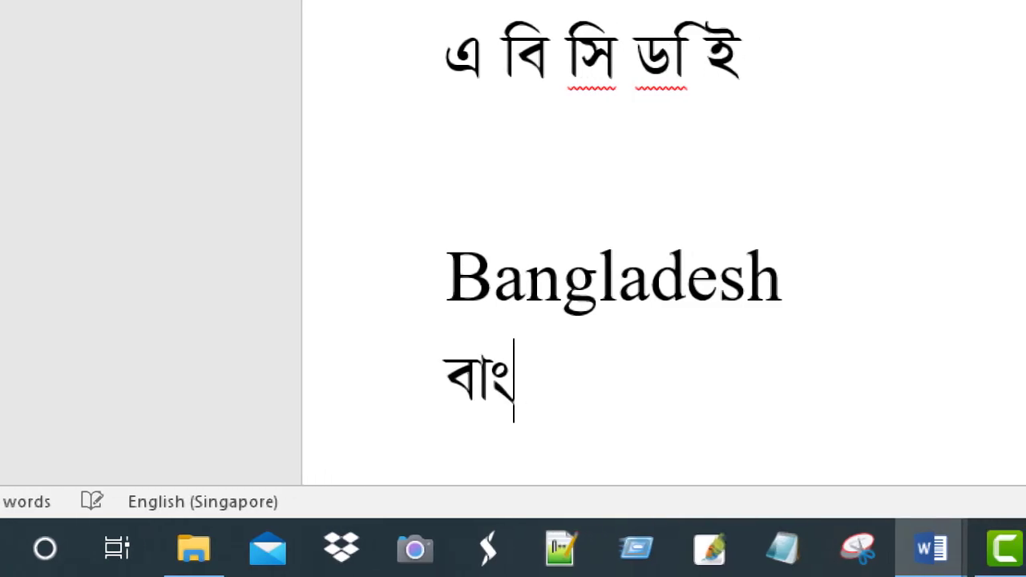
{"action": "type", "text": "লাদে"}
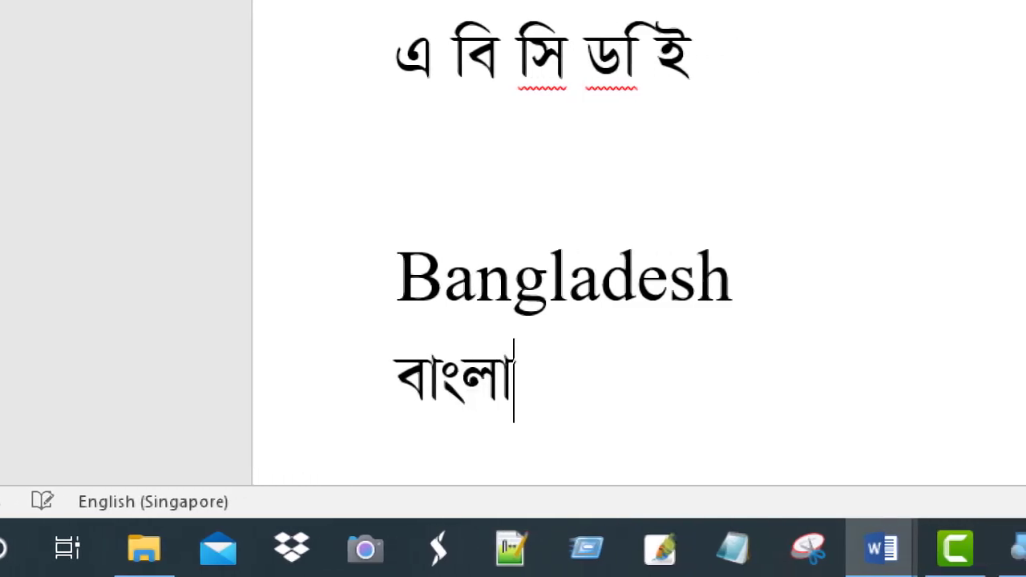
{"action": "type", "text": "শ"}
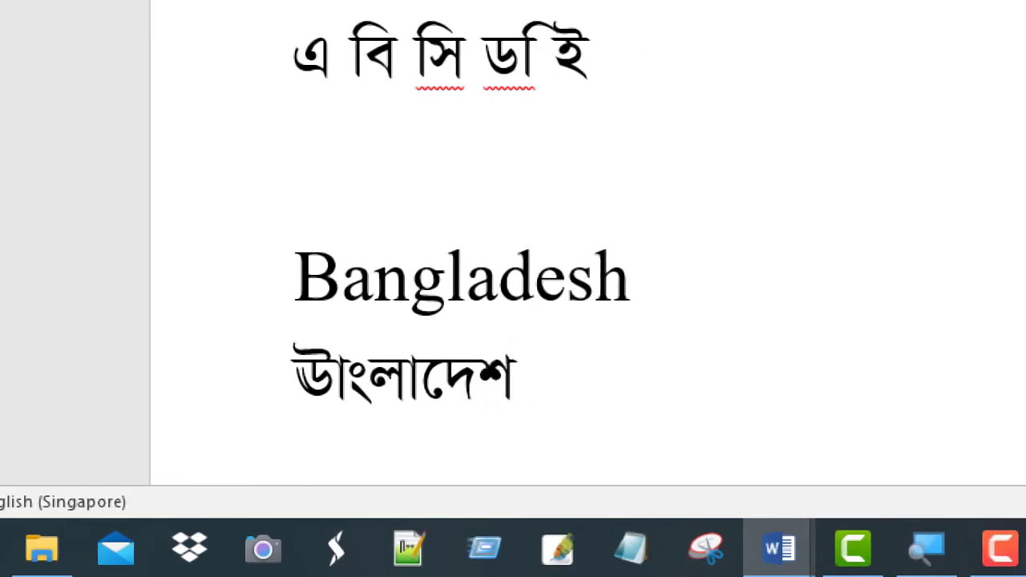
- Replace the wrong first letter of the last Bengali word with ব so it reads বাংলাদেশ
{"action": "key", "text": "Left"}
{"action": "key", "text": "Left"}
{"action": "key", "text": "Left"}
{"action": "key", "text": "Left"}
{"action": "key", "text": "Left"}
{"action": "key", "text": "Left"}
{"action": "key", "text": "Left"}
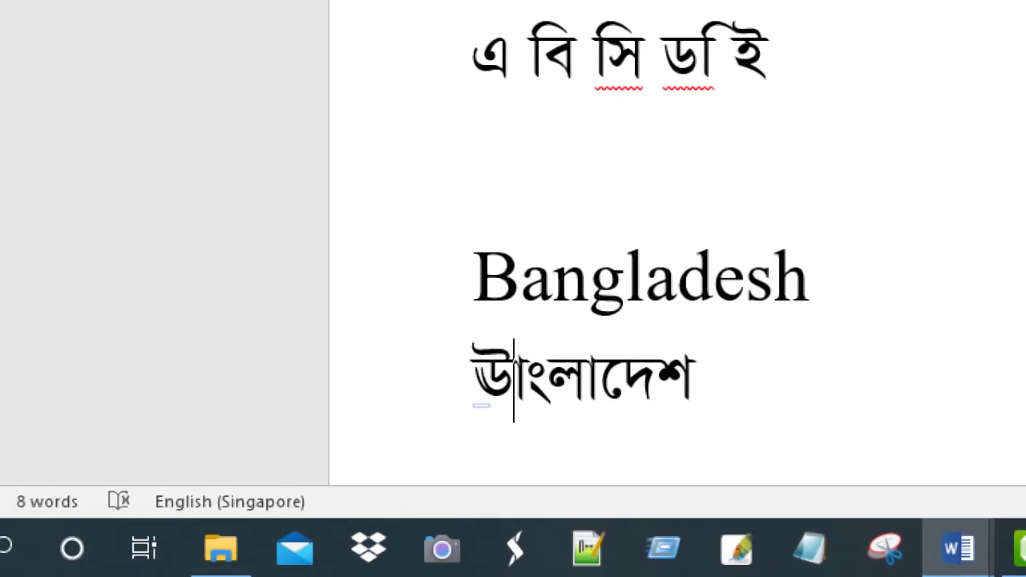
{"action": "key", "text": "BackSpace"}
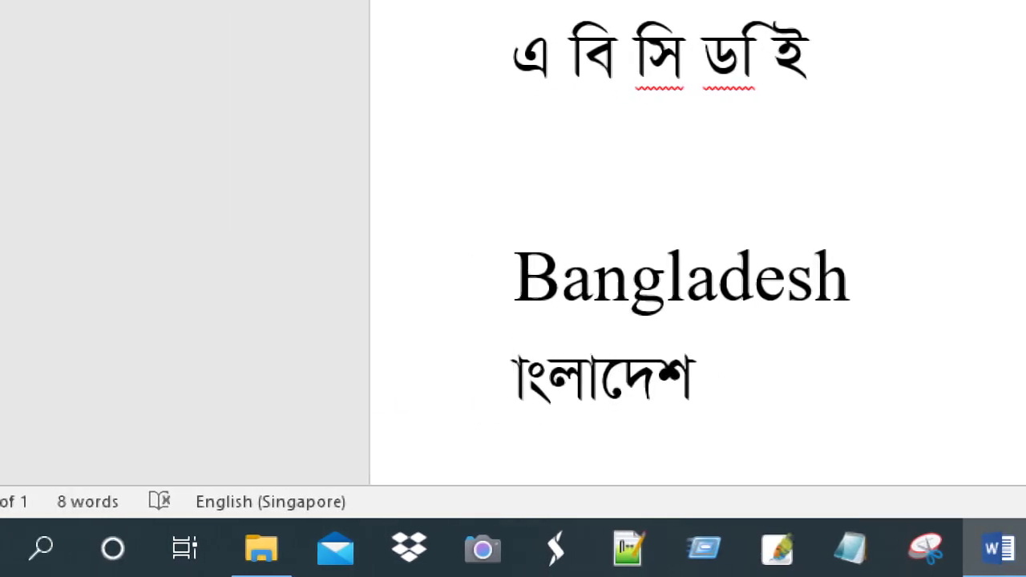
{"action": "type", "text": "ব"}
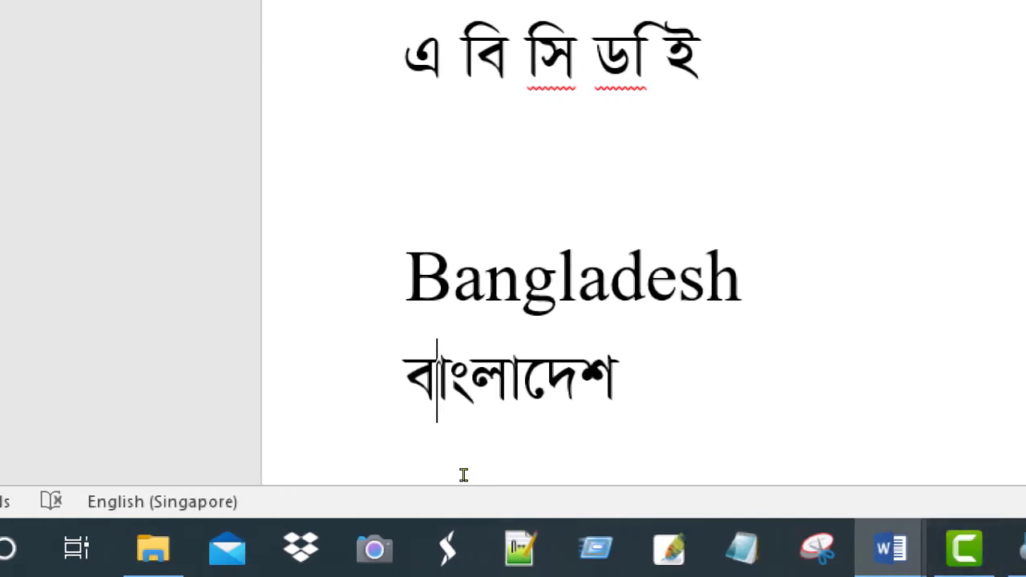
{"action": "key", "text": "End"}
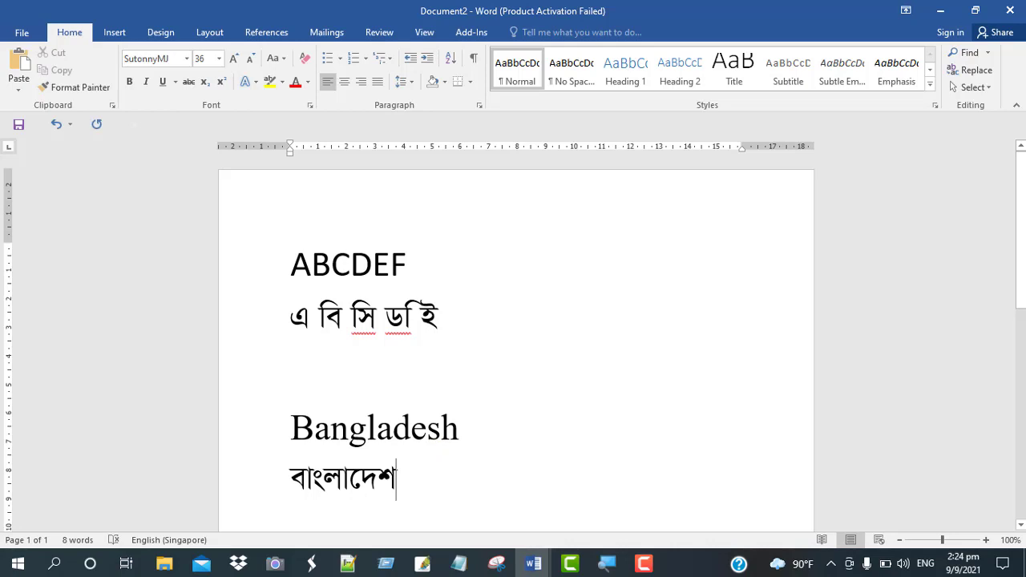
{"action": "scroll", "coordinate": [516, 345], "scroll_direction": "down", "scroll_amount": 1}
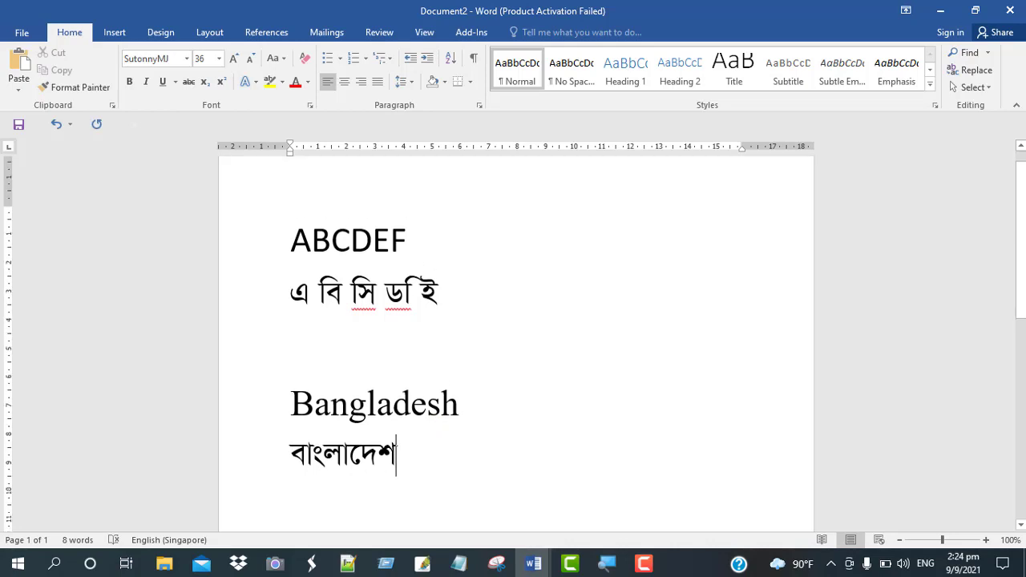
{"action": "scroll", "coordinate": [516, 345], "scroll_direction": "down", "scroll_amount": 1}
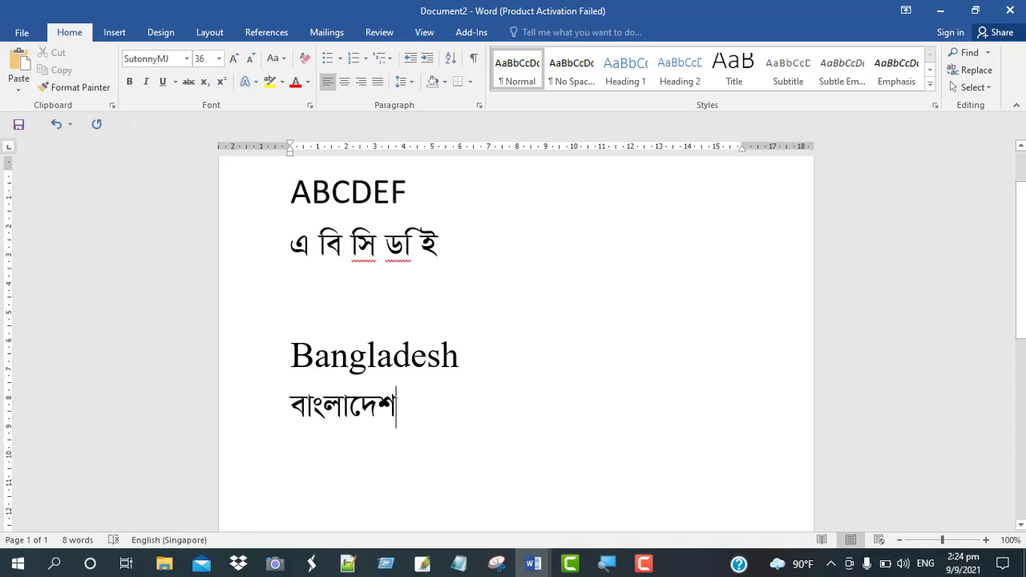
{"action": "scroll", "coordinate": [444, 453], "scroll_direction": "up", "scroll_amount": 2}
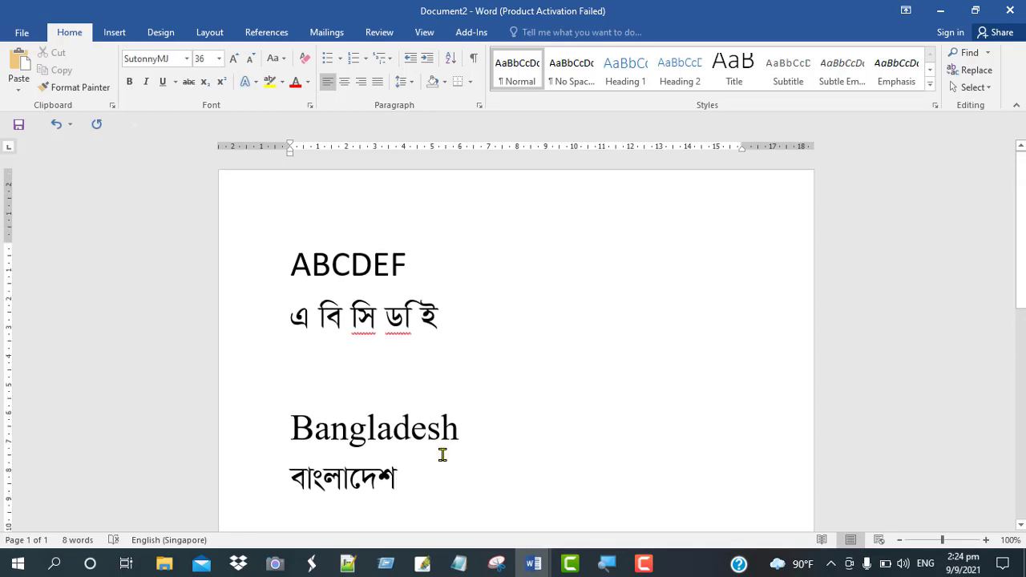
{"action": "left_click_drag", "start_coordinate": [258, 486], "coordinate": [258, 257]}
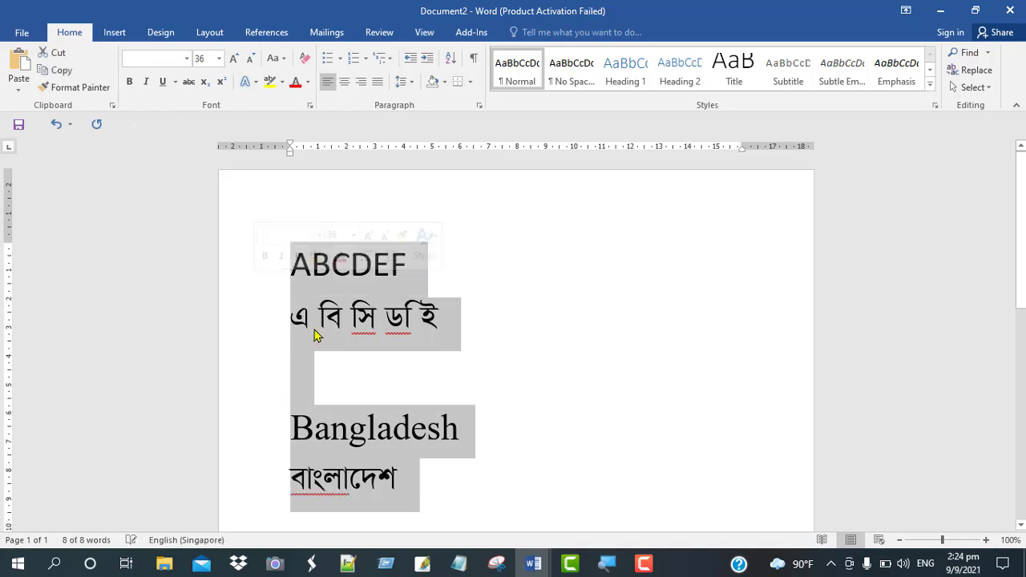
{"action": "left_click", "coordinate": [326, 381]}
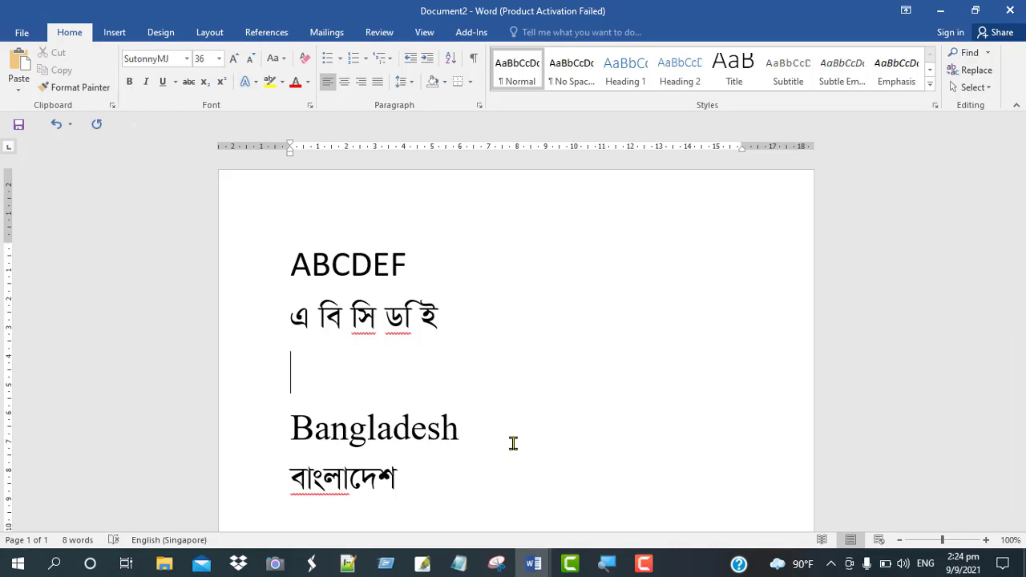
{"action": "left_click", "coordinate": [643, 564]}
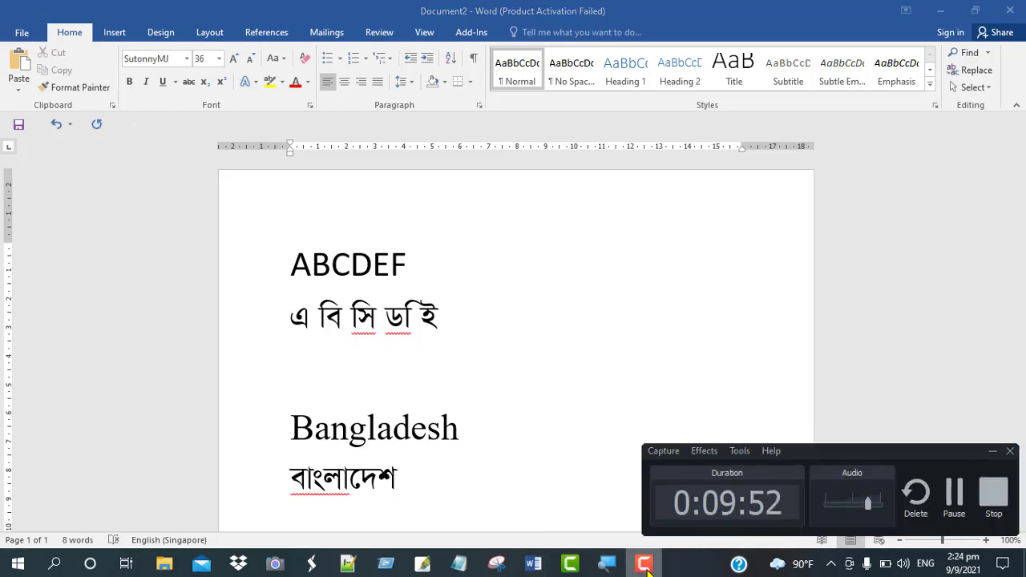